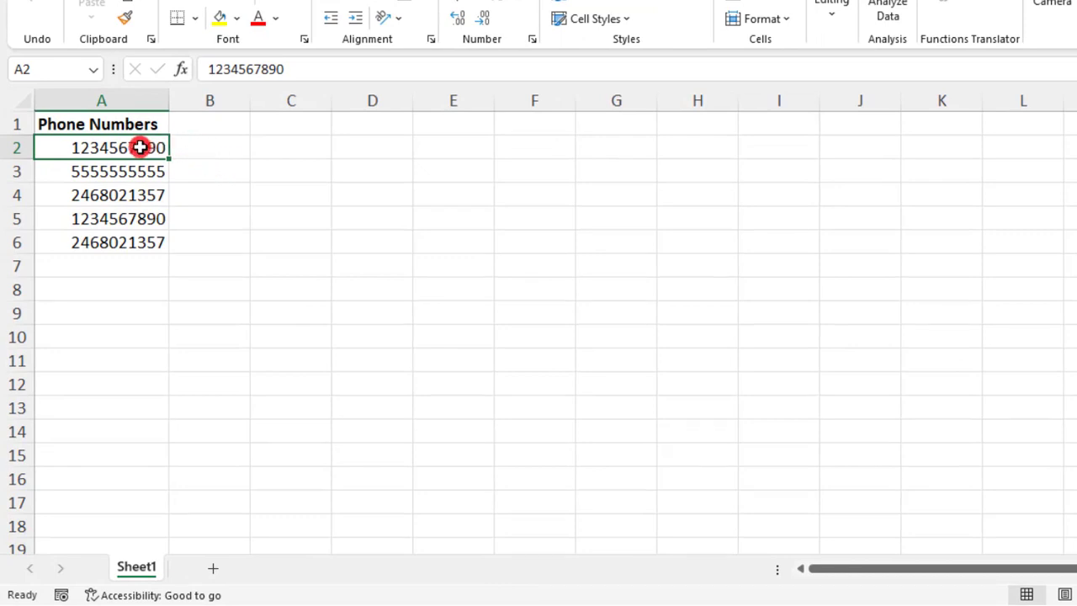
{"action": "left_click_drag", "start_coordinate": [140, 147], "coordinate": [136, 239]}
{"action": "right_click", "coordinate": [137, 238]}
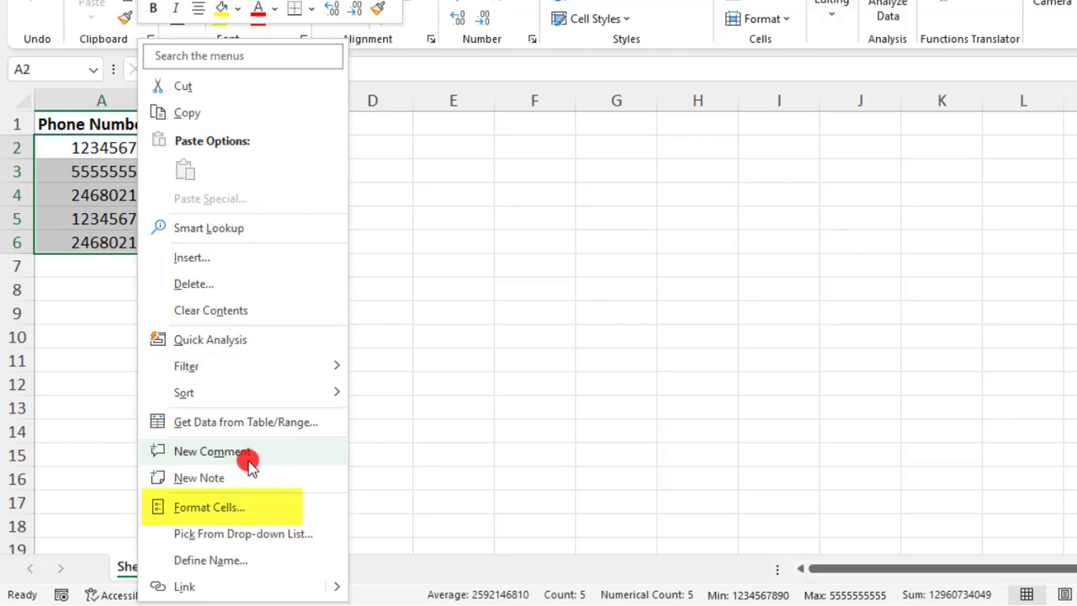
{"action": "left_click", "coordinate": [257, 507]}
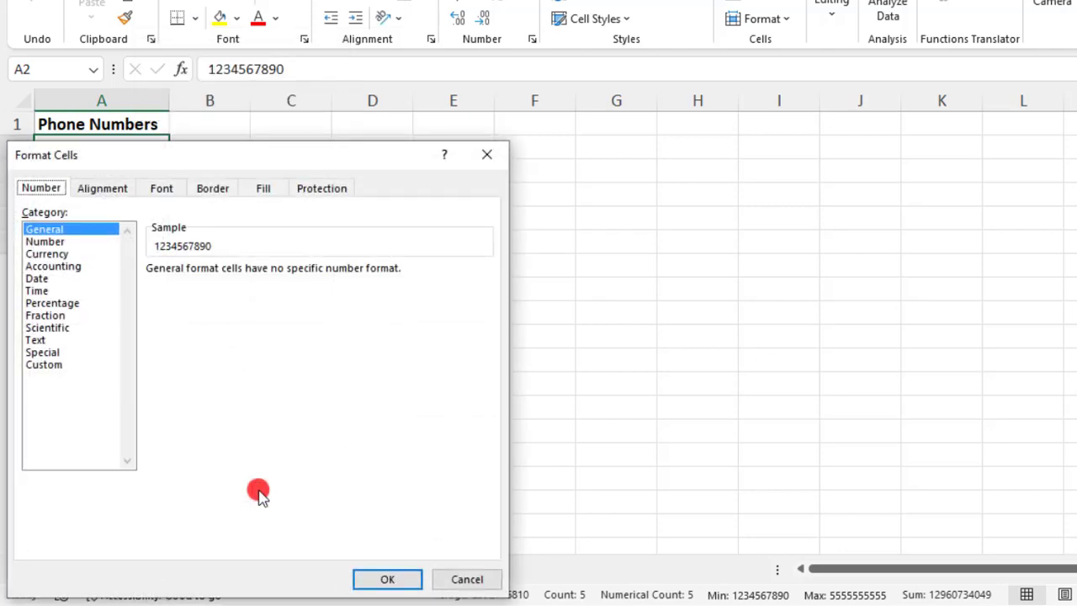
{"action": "left_click_drag", "start_coordinate": [235, 159], "coordinate": [465, 80]}
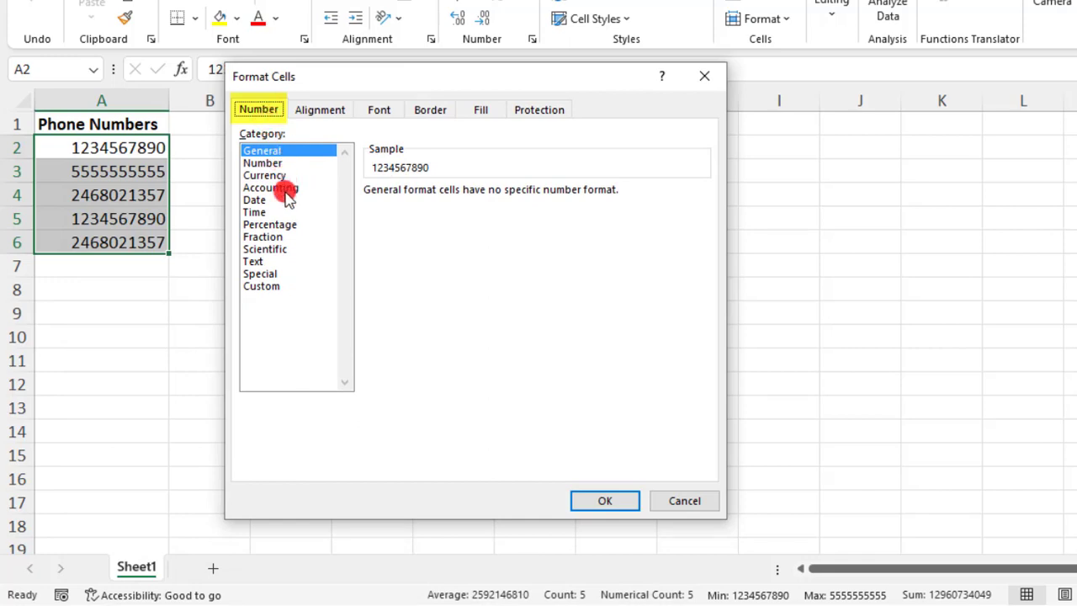
{"action": "left_click", "coordinate": [287, 275]}
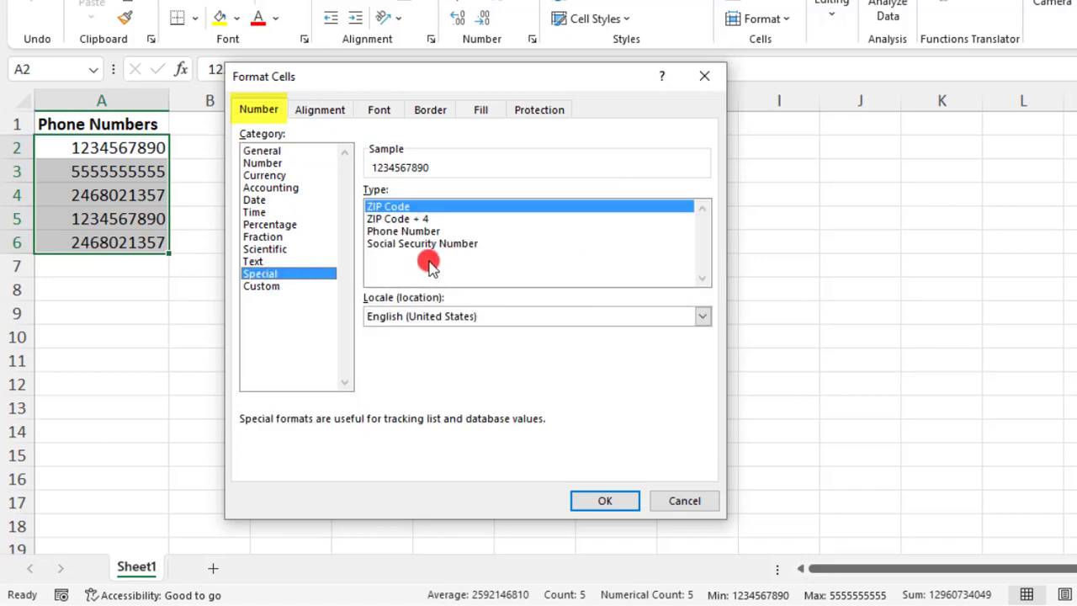
{"action": "left_click", "coordinate": [417, 235]}
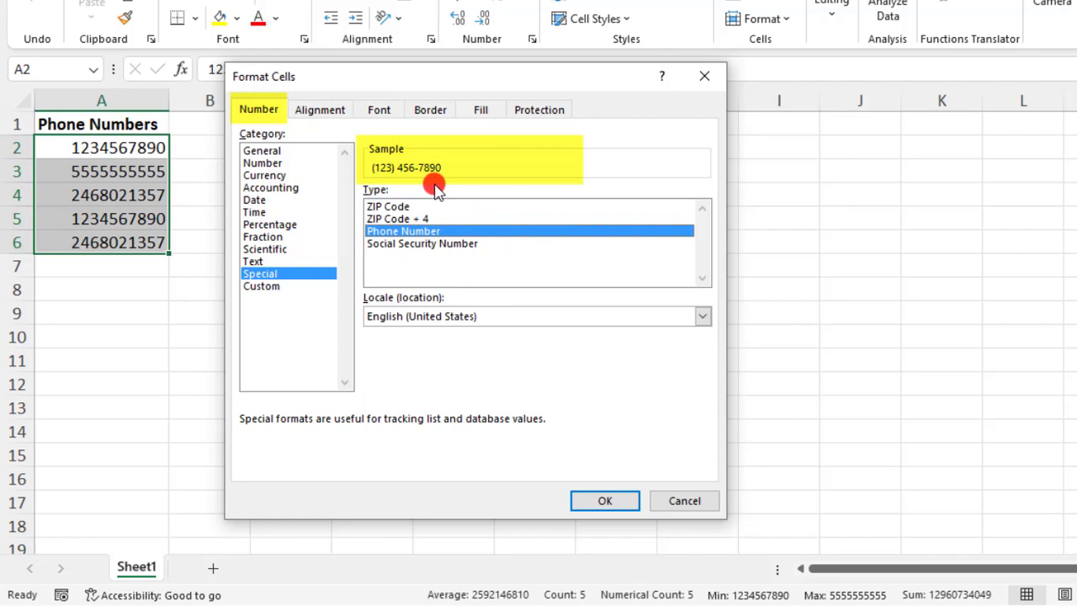
{"action": "left_click", "coordinate": [589, 501]}
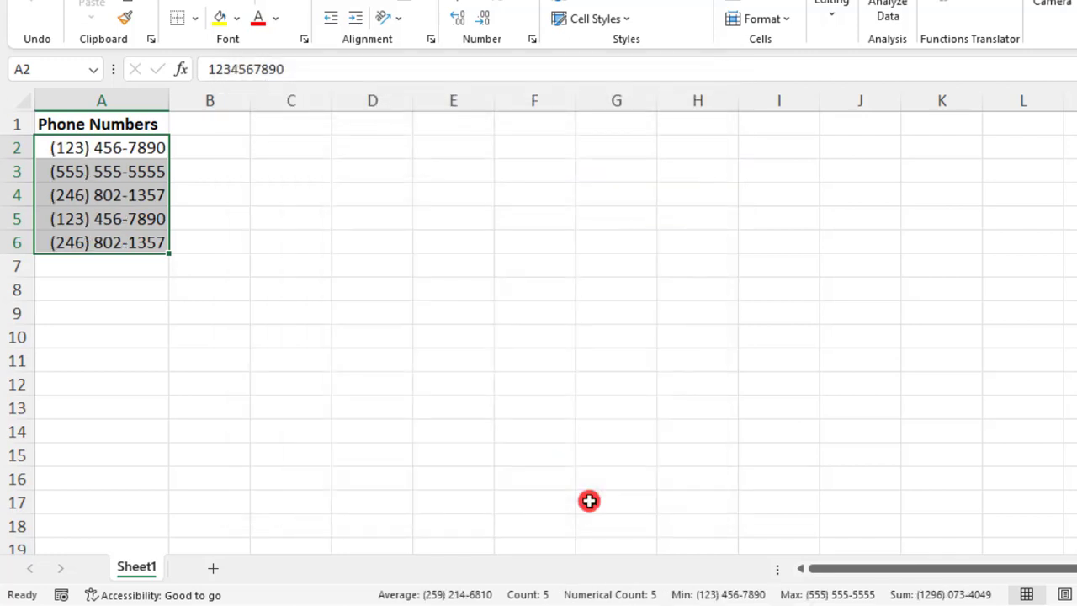
Reselect A2:A6, reopen Format Cells on Special Phone Number, and expand the Locale list
{"action": "left_click_drag", "start_coordinate": [155, 152], "coordinate": [139, 238]}
{"action": "right_click", "coordinate": [139, 239]}
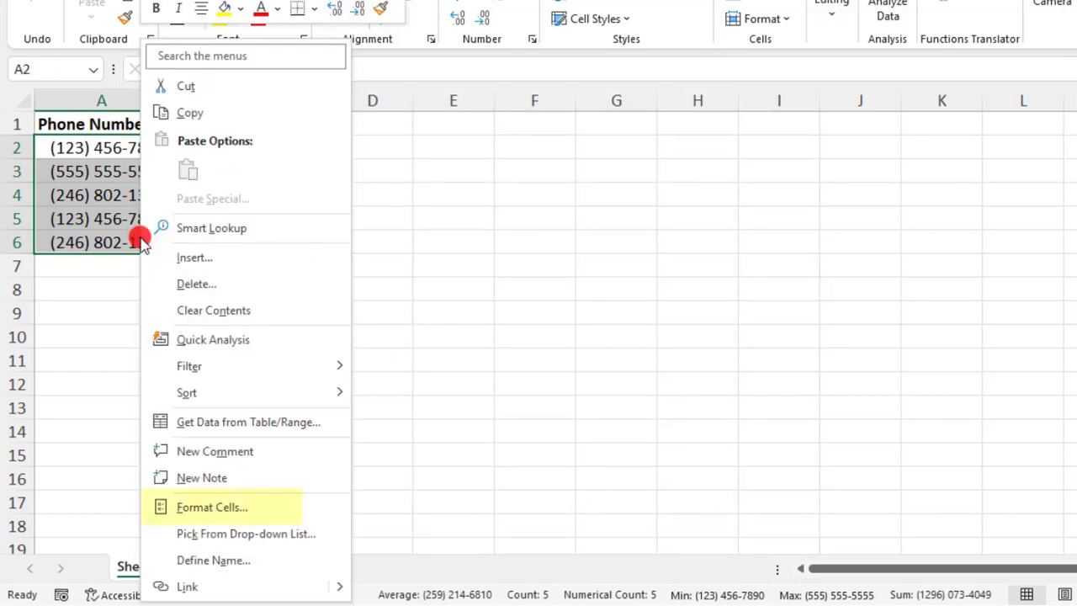
{"action": "left_click", "coordinate": [240, 506]}
{"action": "left_click_drag", "start_coordinate": [370, 160], "coordinate": [578, 81]}
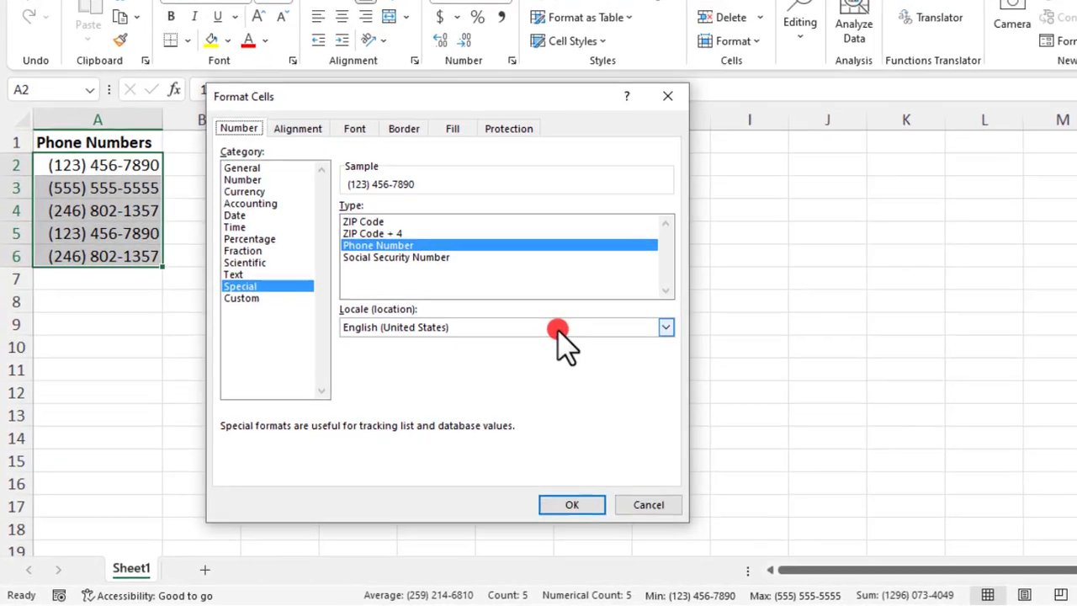
{"action": "left_click", "coordinate": [558, 328]}
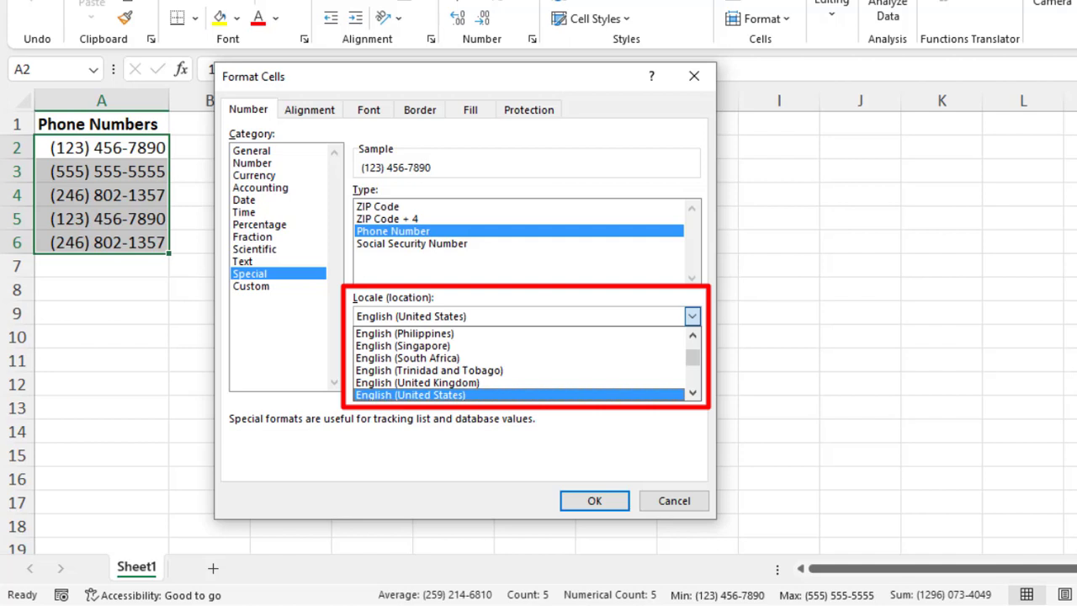
Set the locale to French (France) and apply the Numéro de téléphone type to A2:A6
{"action": "mouse_move", "coordinate": [693, 357]}
{"action": "left_mouse_down"}
{"action": "mouse_move", "coordinate": [721, 339]}
{"action": "mouse_move", "coordinate": [695, 363]}
{"action": "mouse_move", "coordinate": [588, 373]}
{"action": "mouse_move", "coordinate": [697, 336]}
{"action": "mouse_move", "coordinate": [649, 356]}
{"action": "mouse_move", "coordinate": [658, 352]}
{"action": "left_mouse_up"}
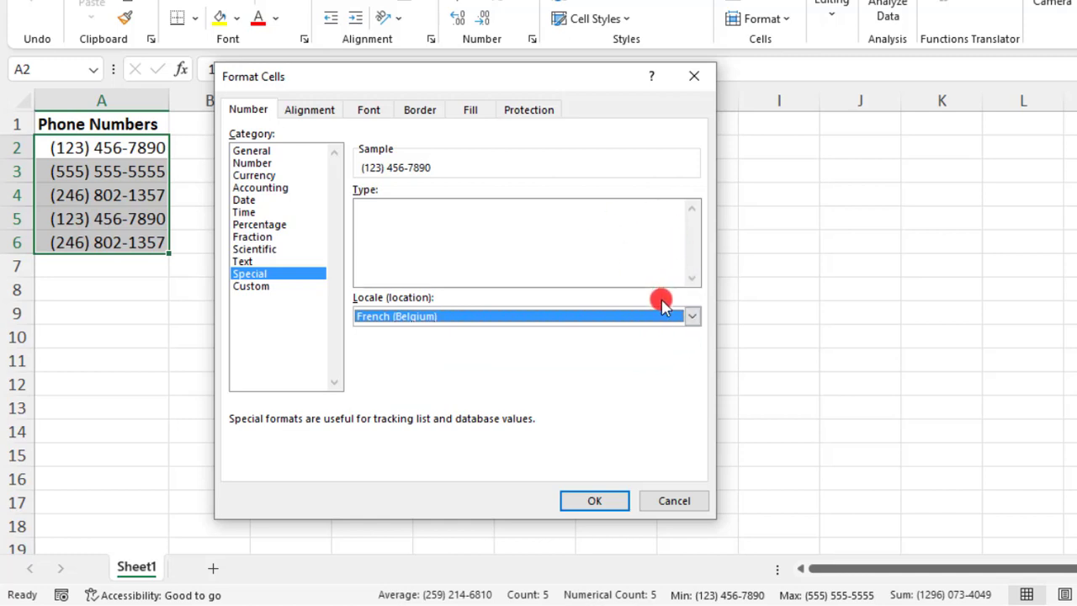
{"action": "left_click", "coordinate": [662, 315]}
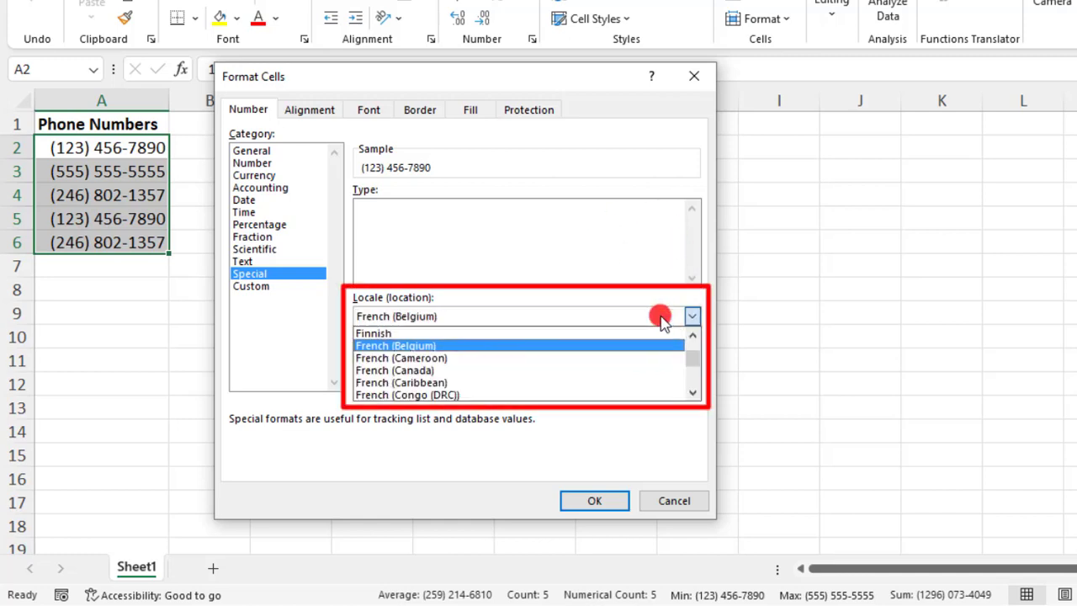
{"action": "scroll", "coordinate": [644, 345], "scroll_direction": "down", "scroll_amount": 3}
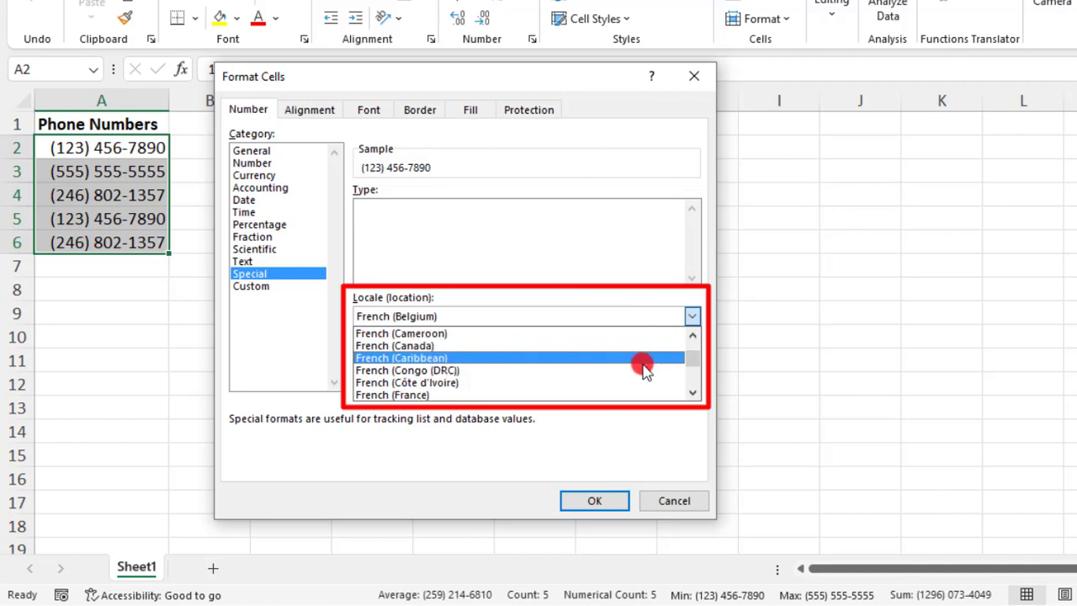
{"action": "scroll", "coordinate": [644, 369], "scroll_direction": "down", "scroll_amount": 1}
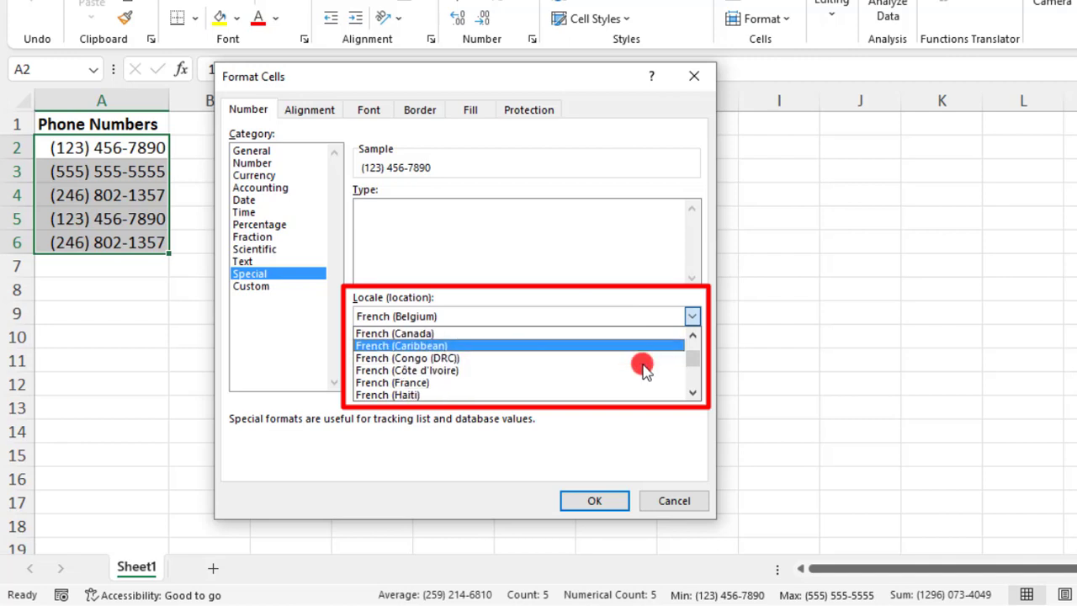
{"action": "left_click", "coordinate": [592, 385]}
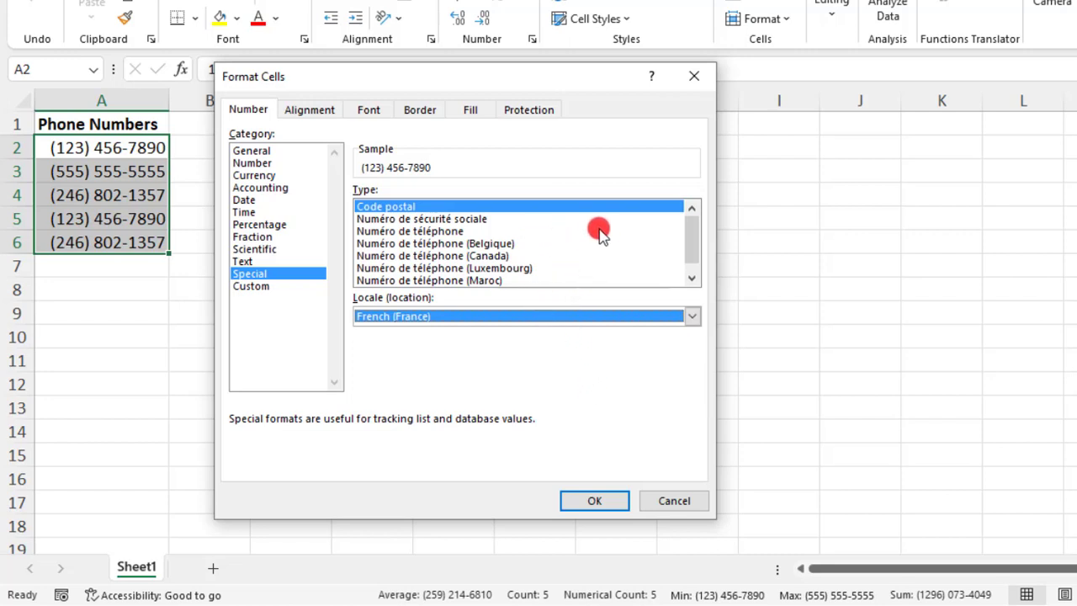
{"action": "left_click", "coordinate": [520, 232]}
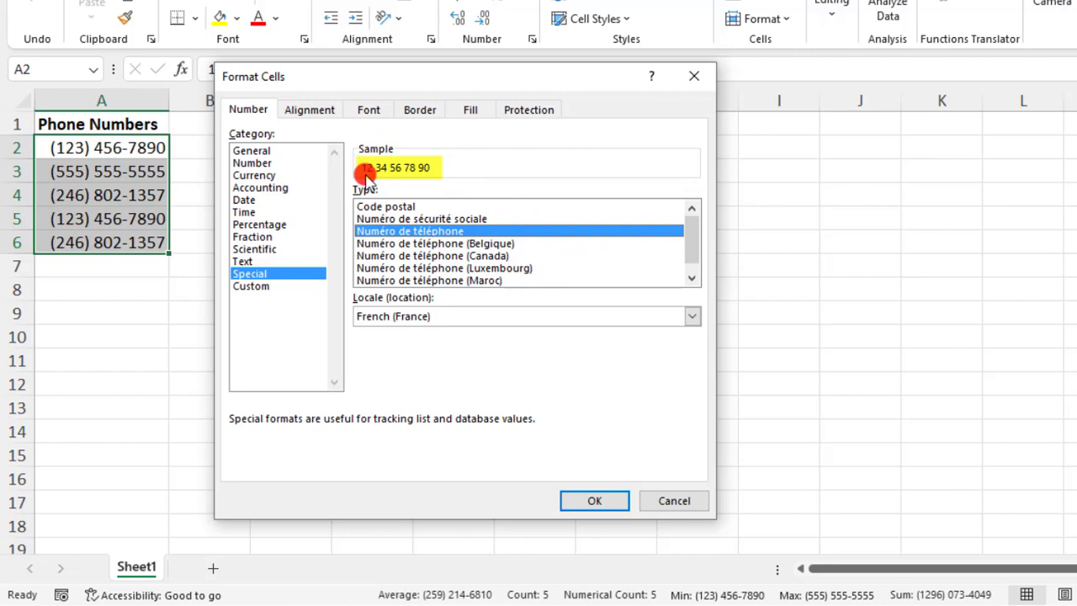
{"action": "left_click", "coordinate": [582, 498]}
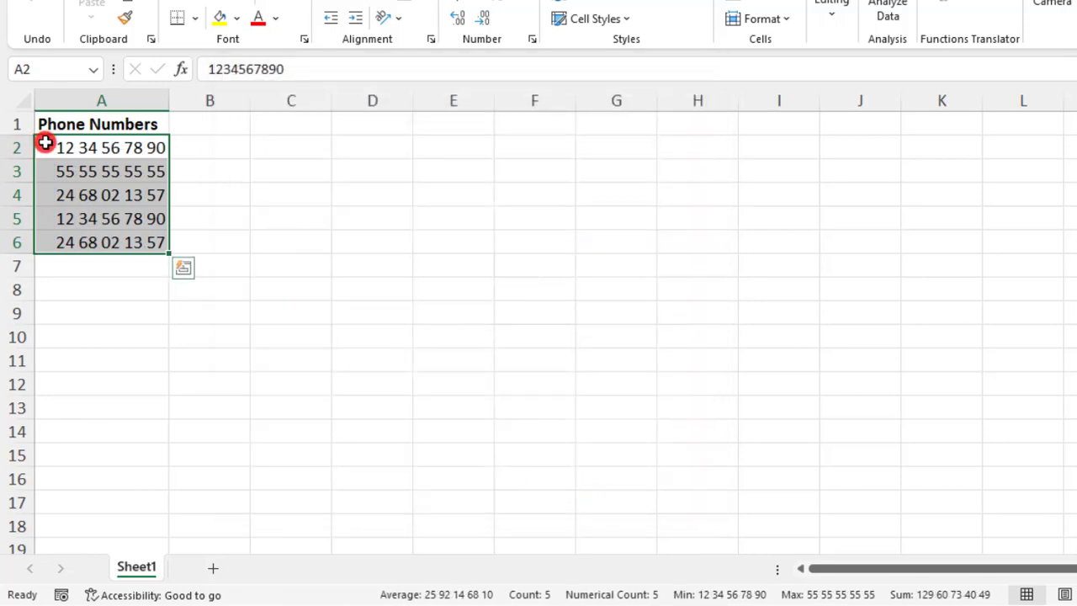
Reopen Format Cells on the numbers and select the Numéro de téléphone (Belgique) type
{"action": "right_click", "coordinate": [124, 217]}
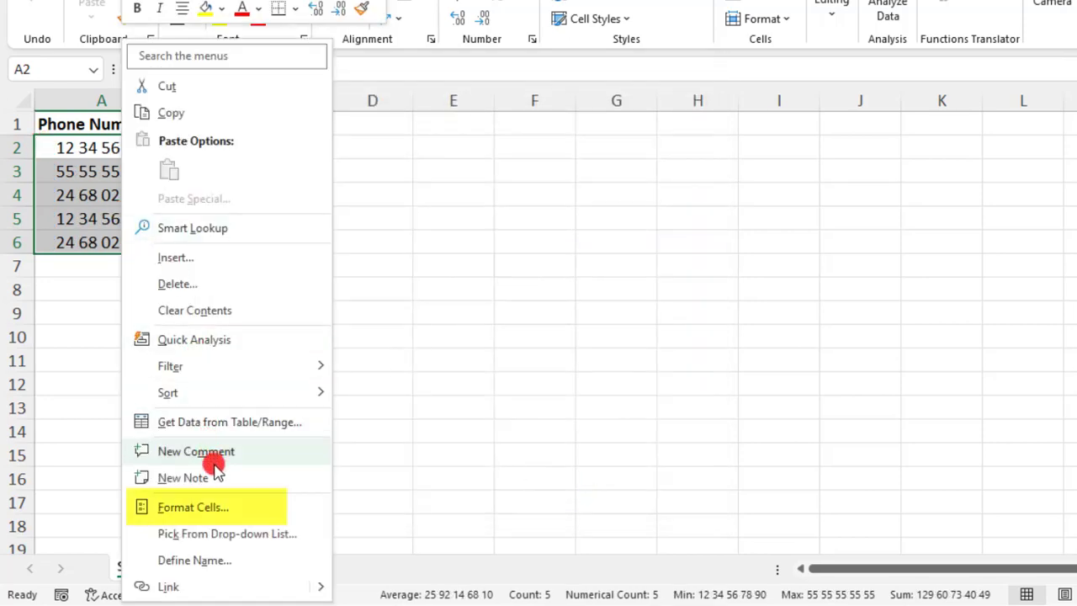
{"action": "left_click", "coordinate": [213, 508]}
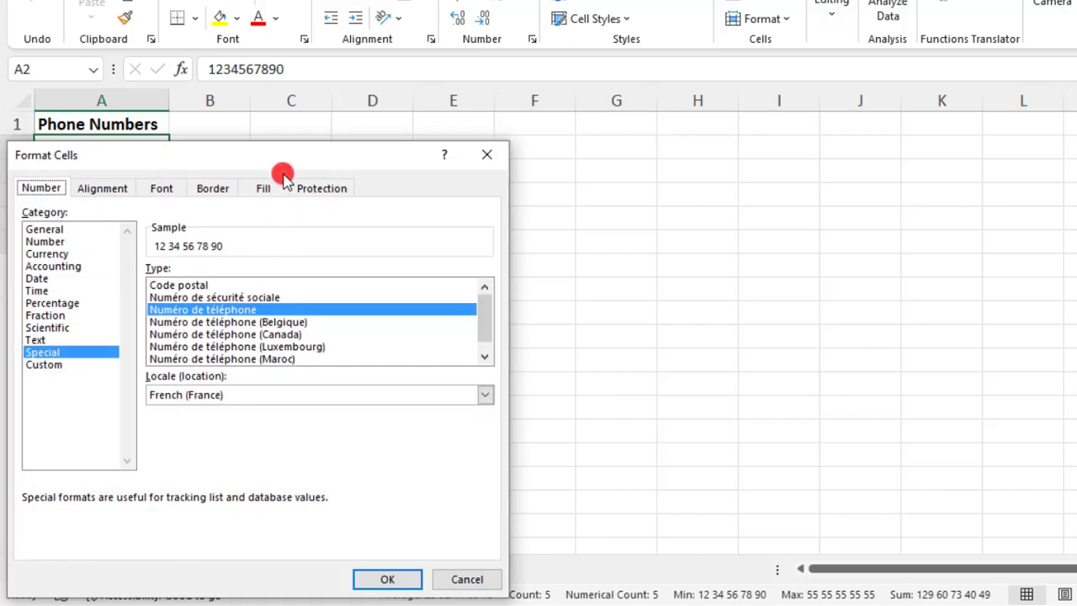
{"action": "left_click_drag", "start_coordinate": [281, 171], "coordinate": [481, 107]}
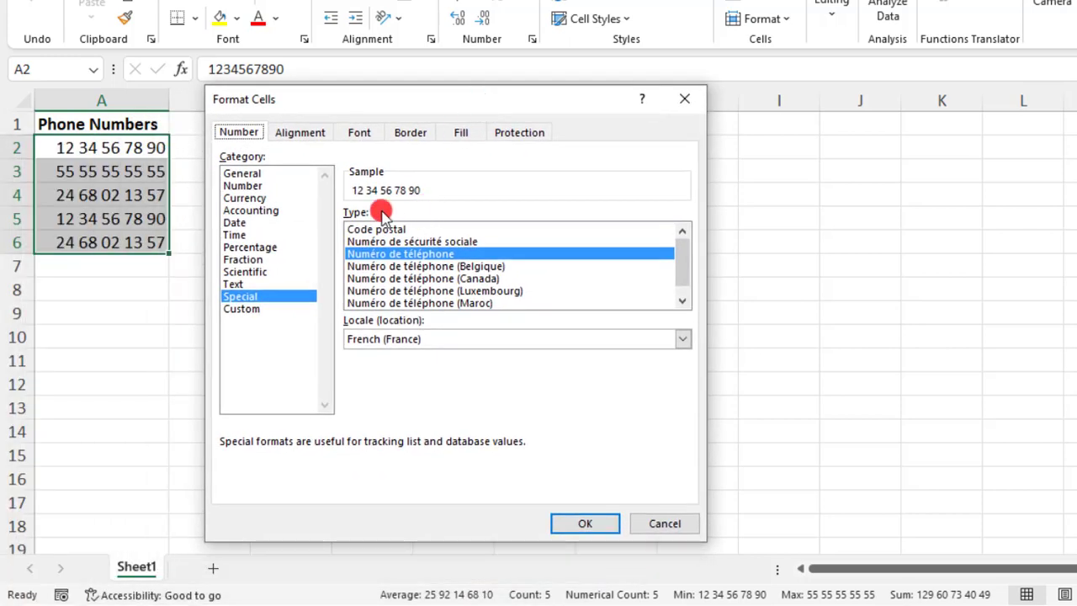
{"action": "left_click", "coordinate": [491, 267]}
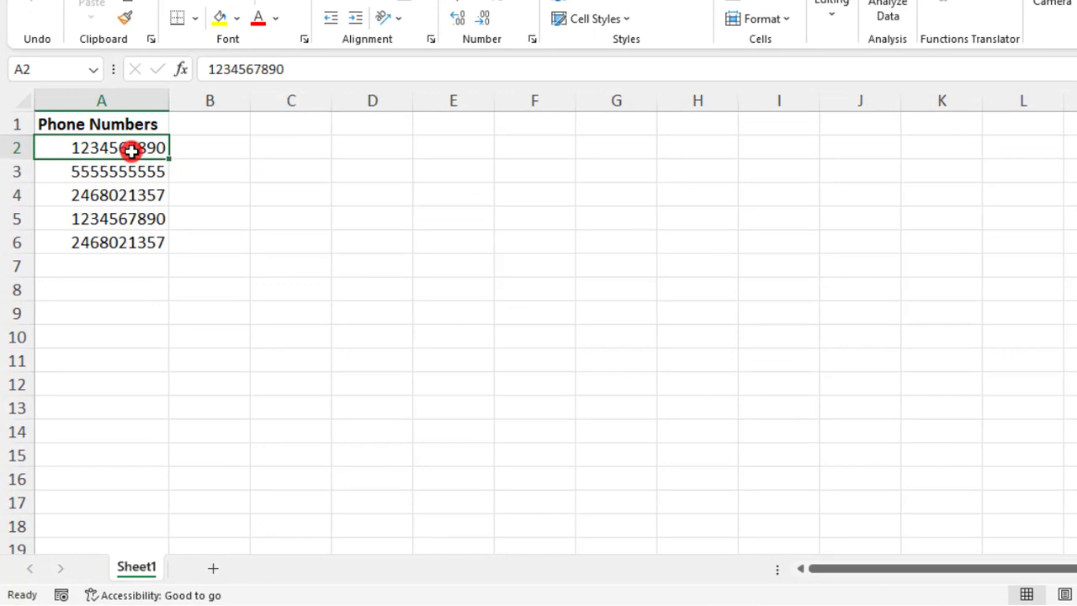
{"action": "left_click_drag", "start_coordinate": [132, 149], "coordinate": [126, 239]}
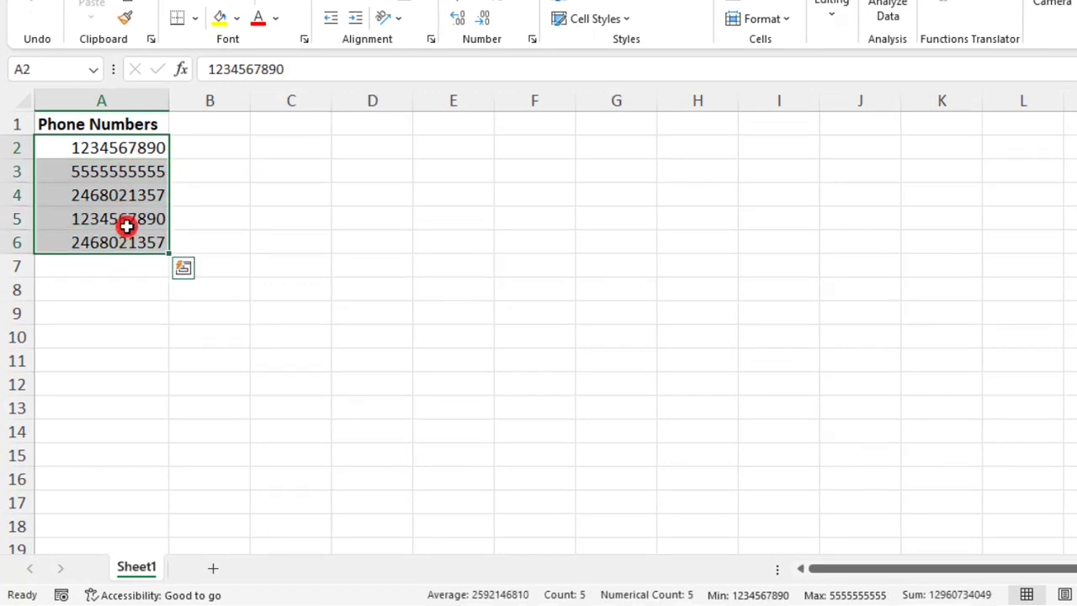
{"action": "right_click", "coordinate": [126, 226]}
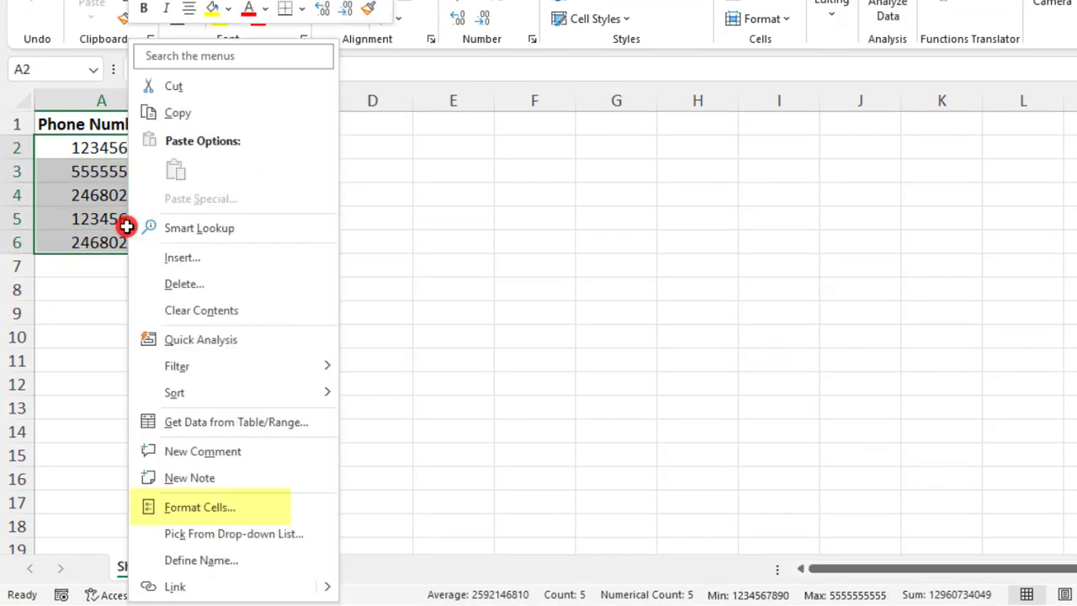
{"action": "left_click", "coordinate": [218, 505]}
{"action": "left_click_drag", "start_coordinate": [258, 149], "coordinate": [442, 71]}
{"action": "left_click", "coordinate": [234, 99]}
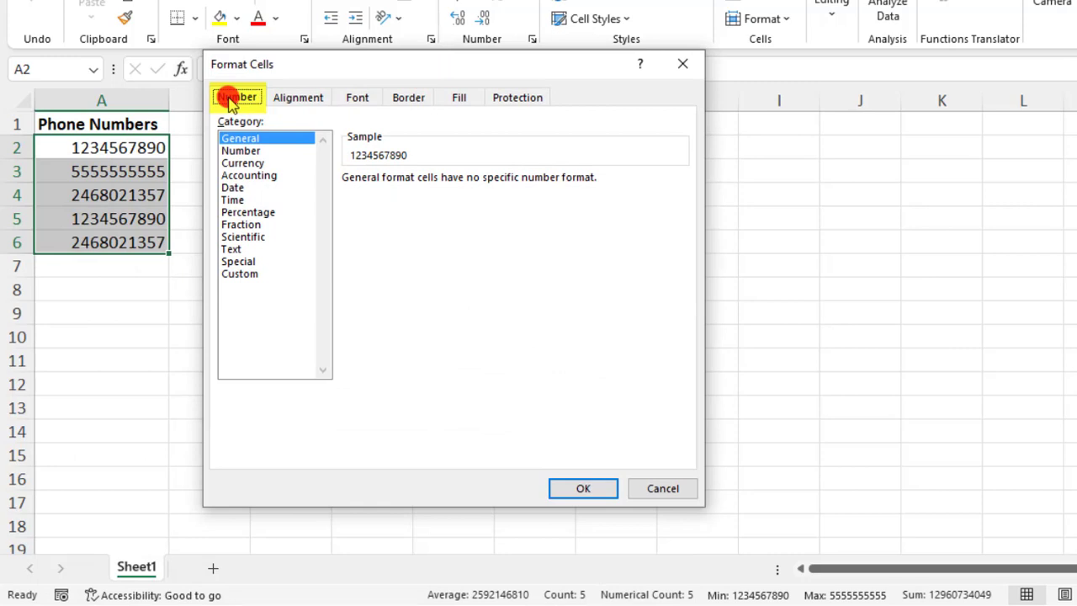
{"action": "left_click", "coordinate": [254, 276]}
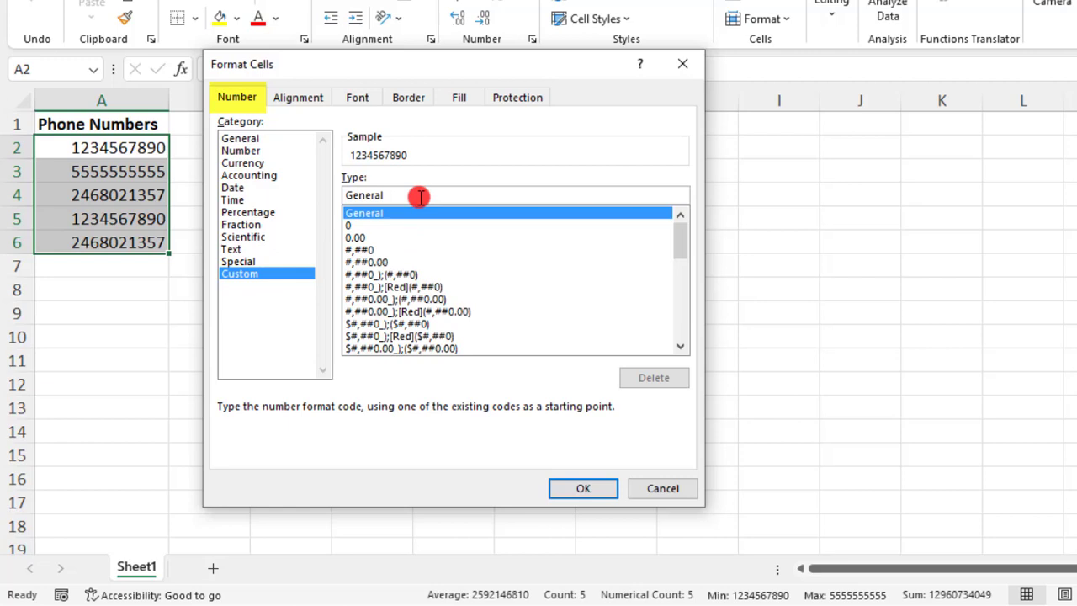
{"action": "left_click_drag", "start_coordinate": [415, 194], "coordinate": [332, 194]}
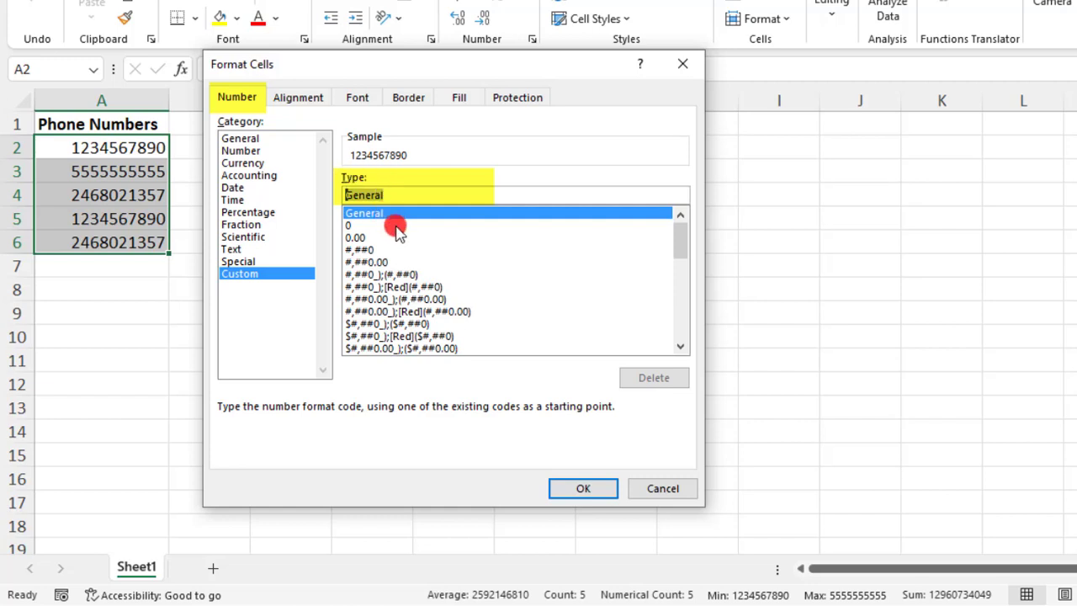
{"action": "type", "text": "000-"}
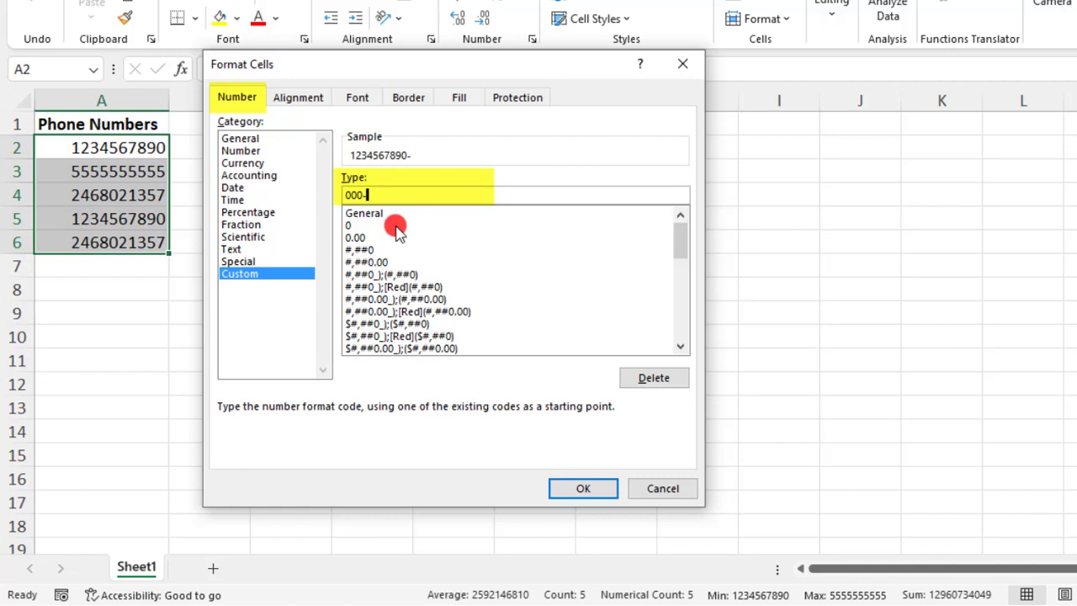
{"action": "type", "text": "000-0000"}
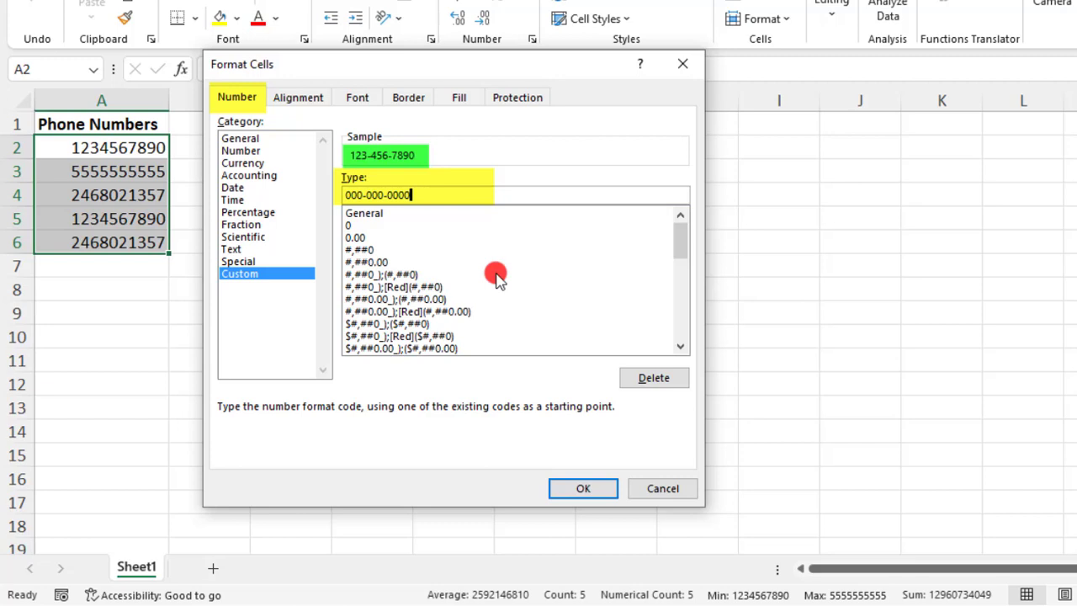
{"action": "left_click", "coordinate": [585, 489]}
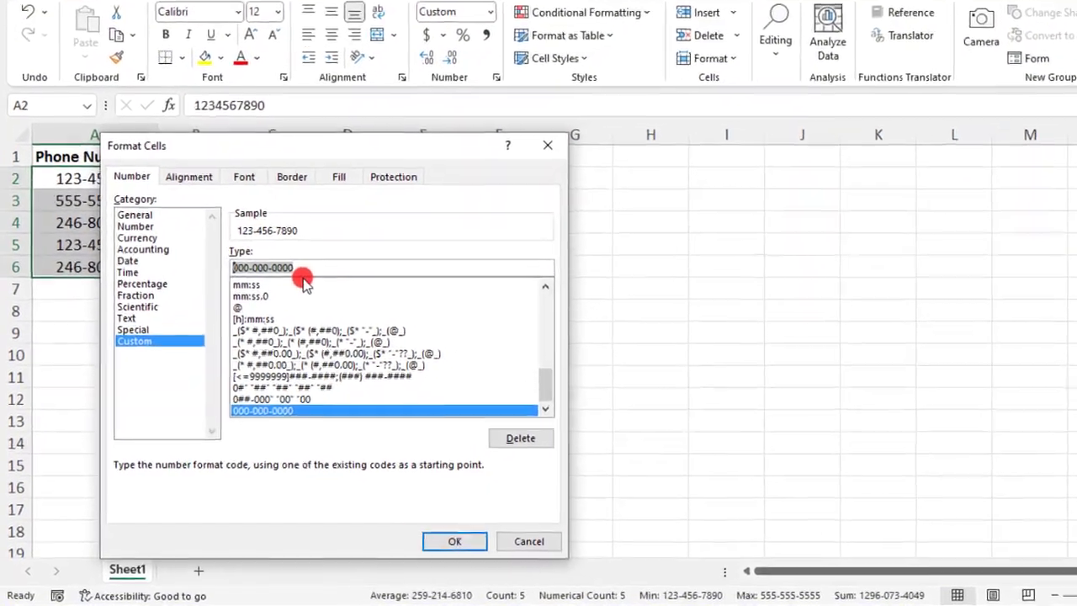
{"action": "type", "text": "##"}
{"action": "type", "text": "# "}
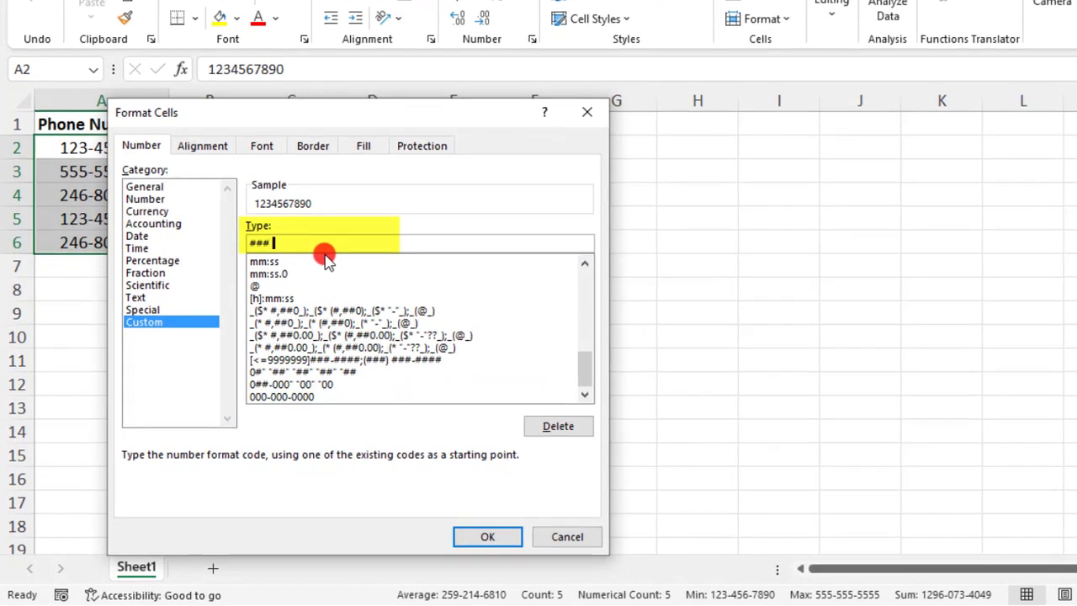
{"action": "type", "text": "###"}
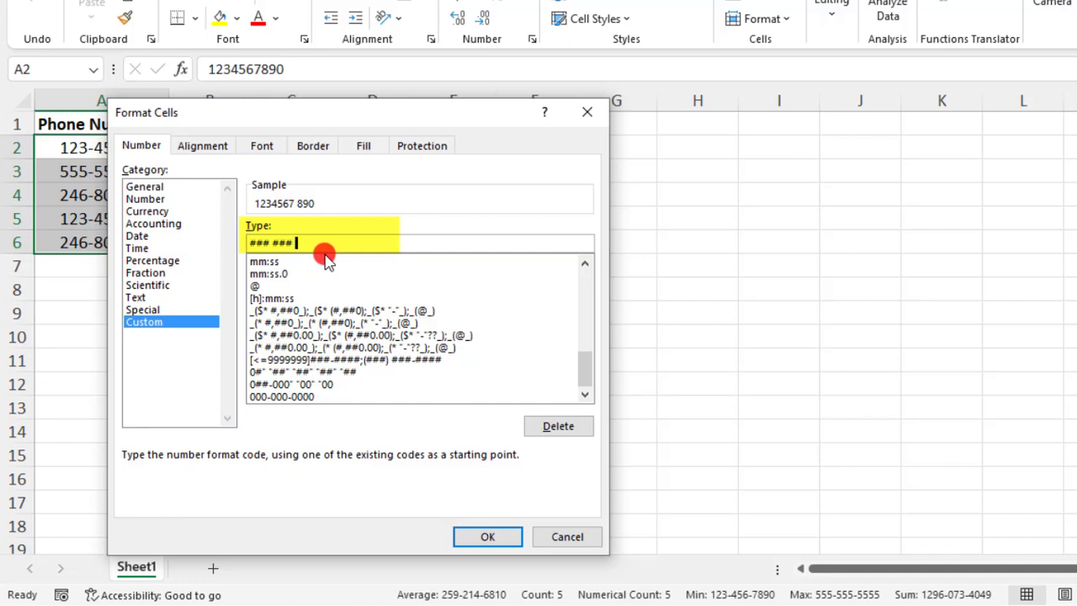
{"action": "type", "text": " ####"}
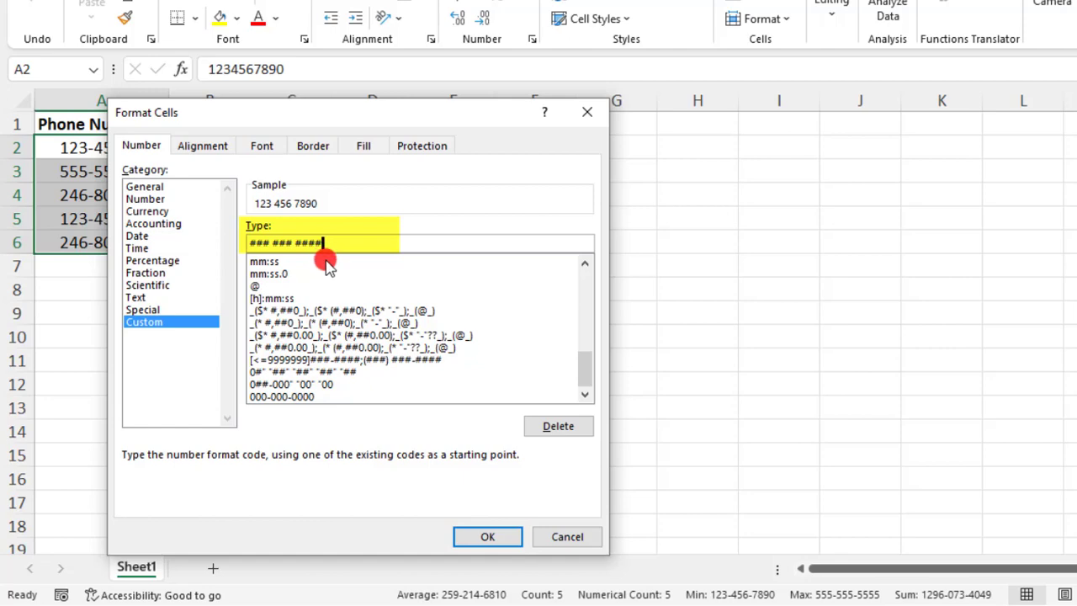
{"action": "left_click", "coordinate": [484, 535]}
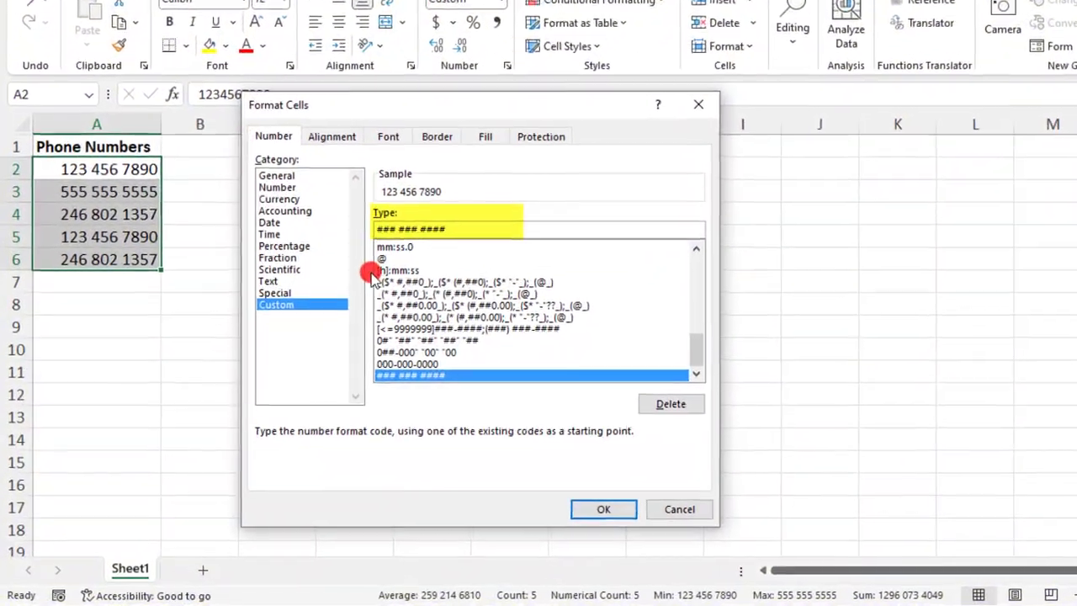
{"action": "type", "text": "+1"}
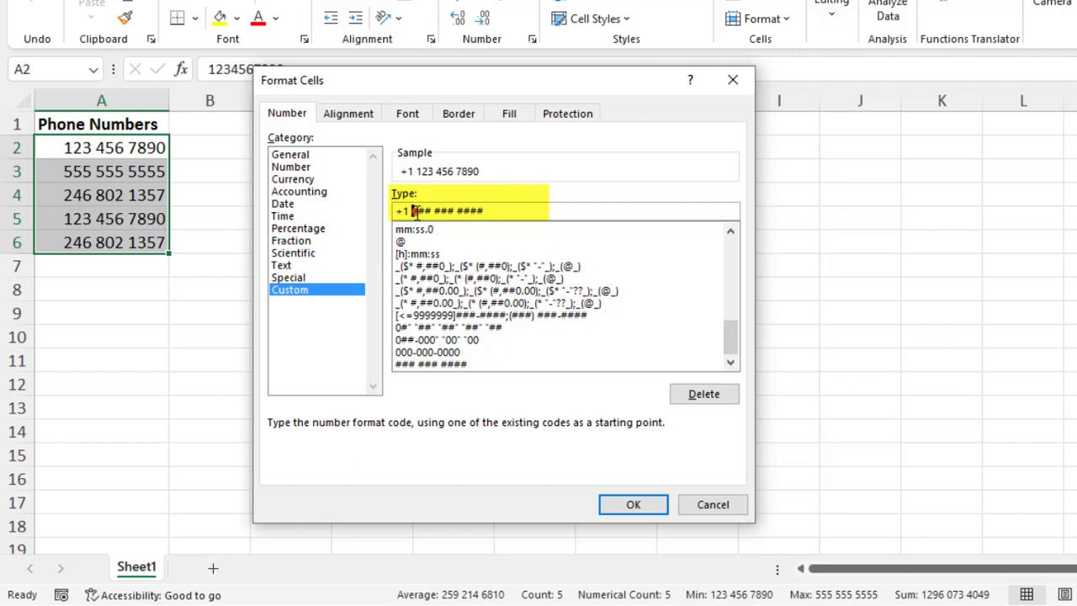
{"action": "left_click", "coordinate": [630, 504]}
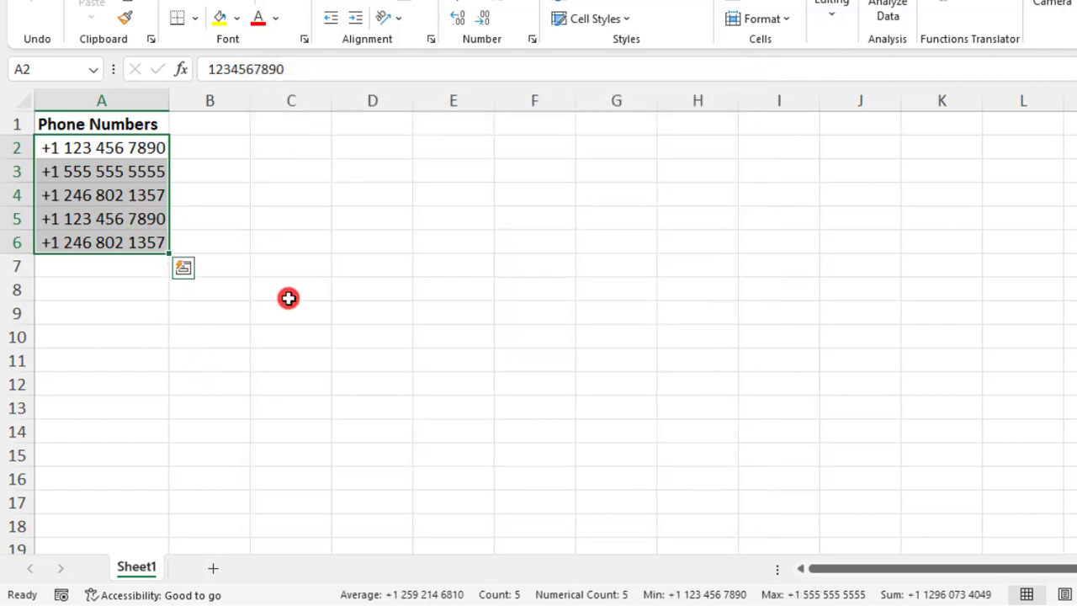
{"action": "right_click", "coordinate": [81, 221]}
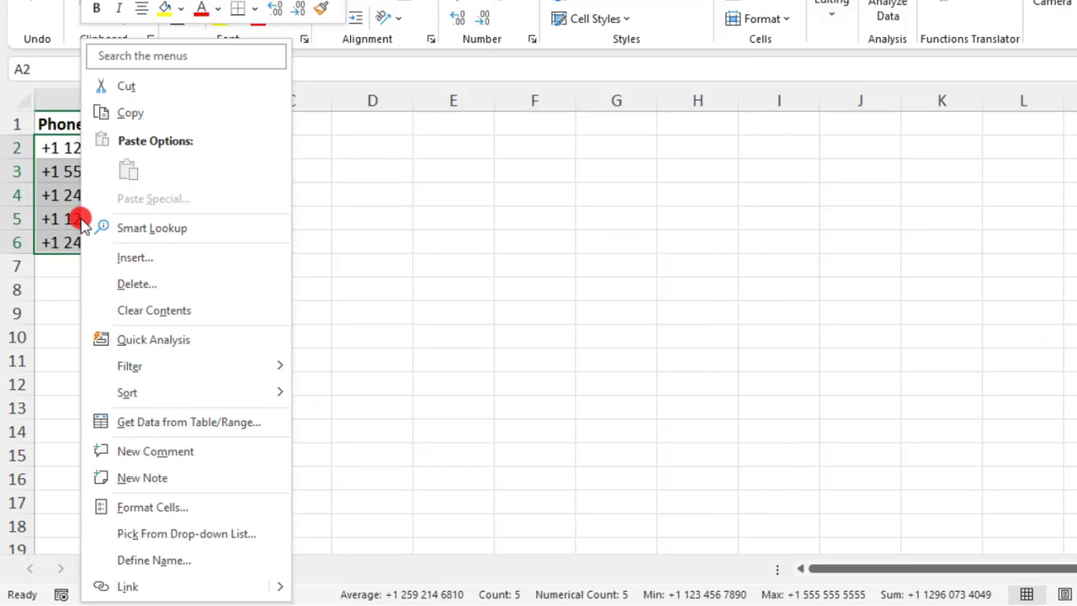
{"action": "left_click", "coordinate": [190, 509]}
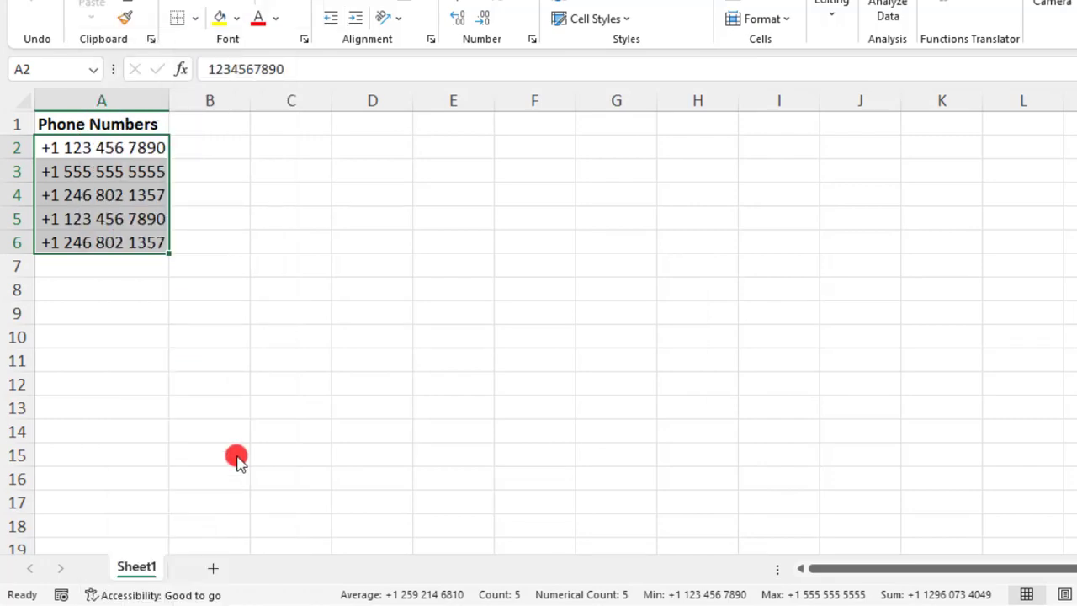
{"action": "left_click_drag", "start_coordinate": [305, 154], "coordinate": [550, 17]}
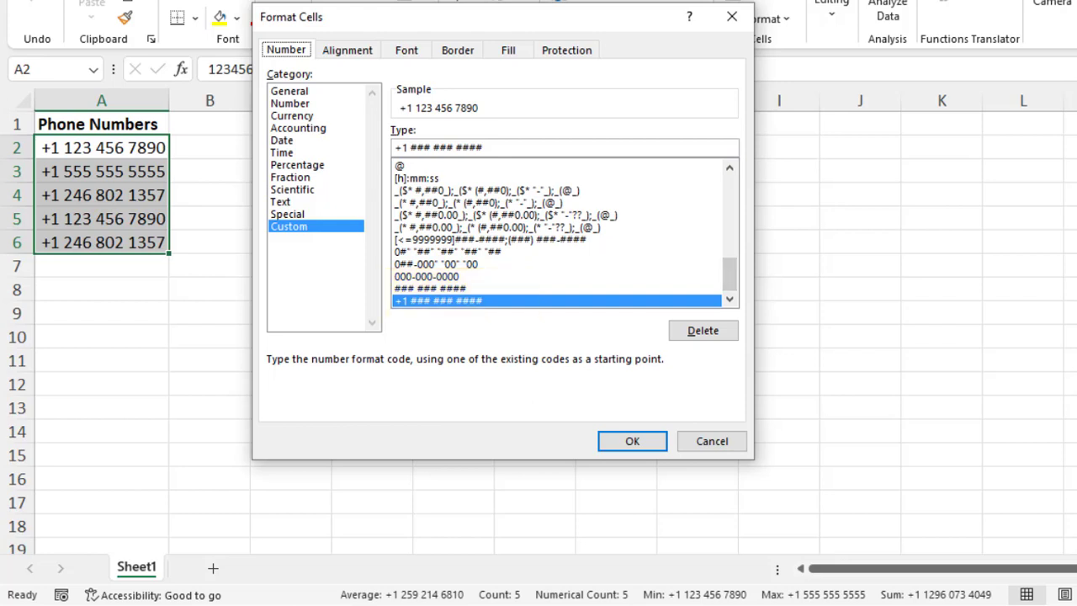
{"action": "left_click", "coordinate": [426, 276]}
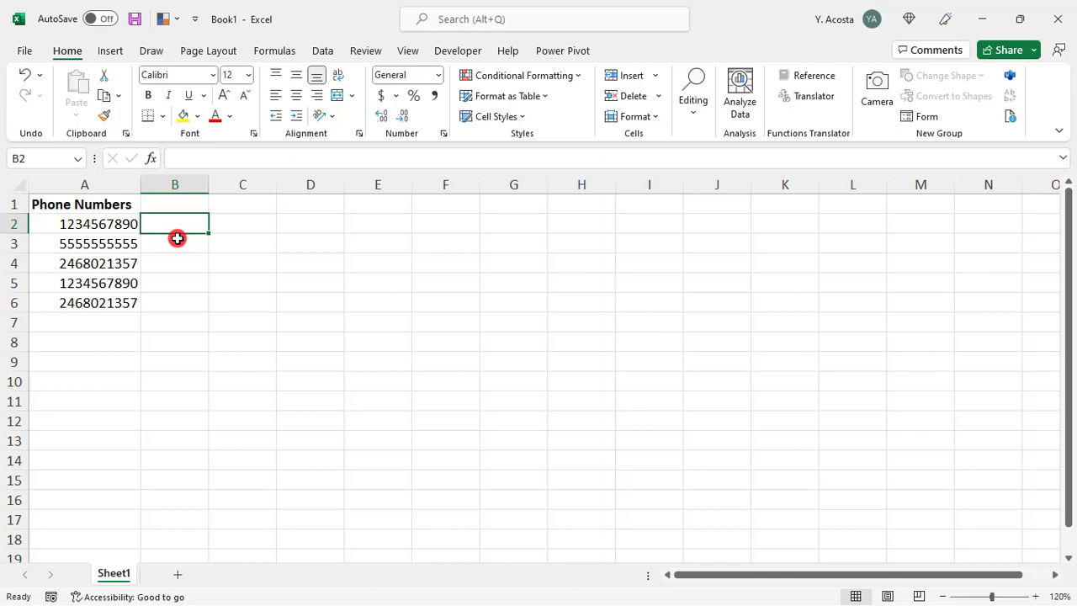
For A2:A6, replace the General custom code with 000.000.000 in Format Cells
{"action": "left_click_drag", "start_coordinate": [115, 224], "coordinate": [118, 302]}
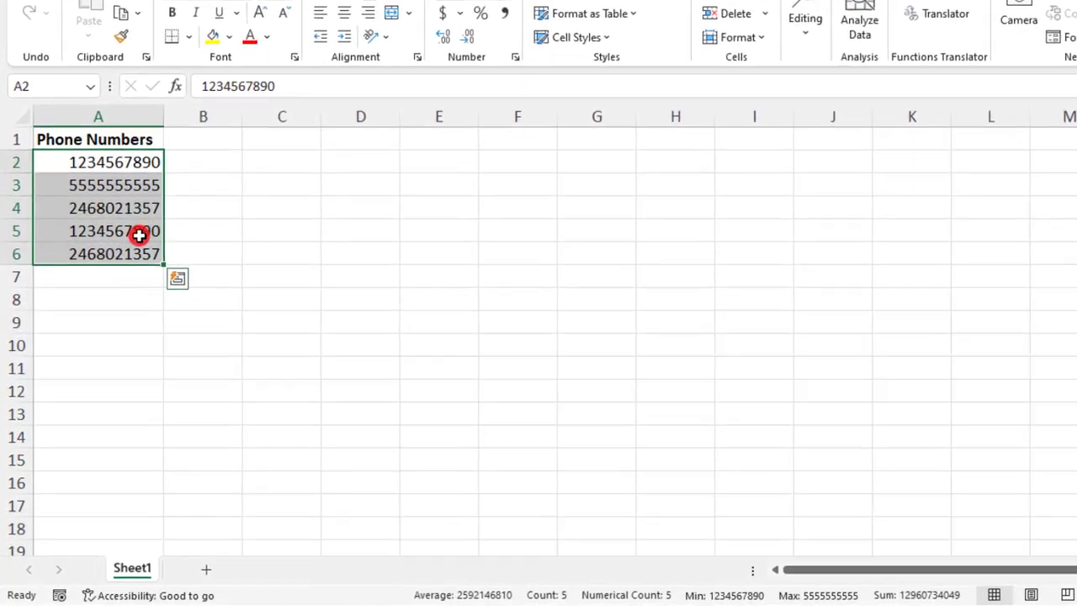
{"action": "right_click", "coordinate": [133, 260]}
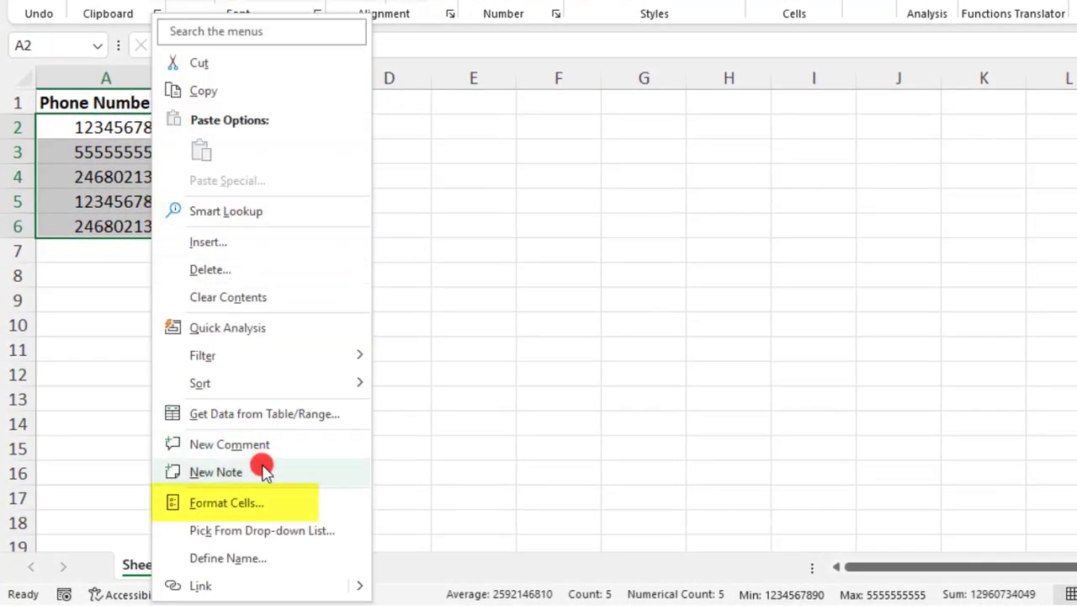
{"action": "left_click", "coordinate": [252, 497]}
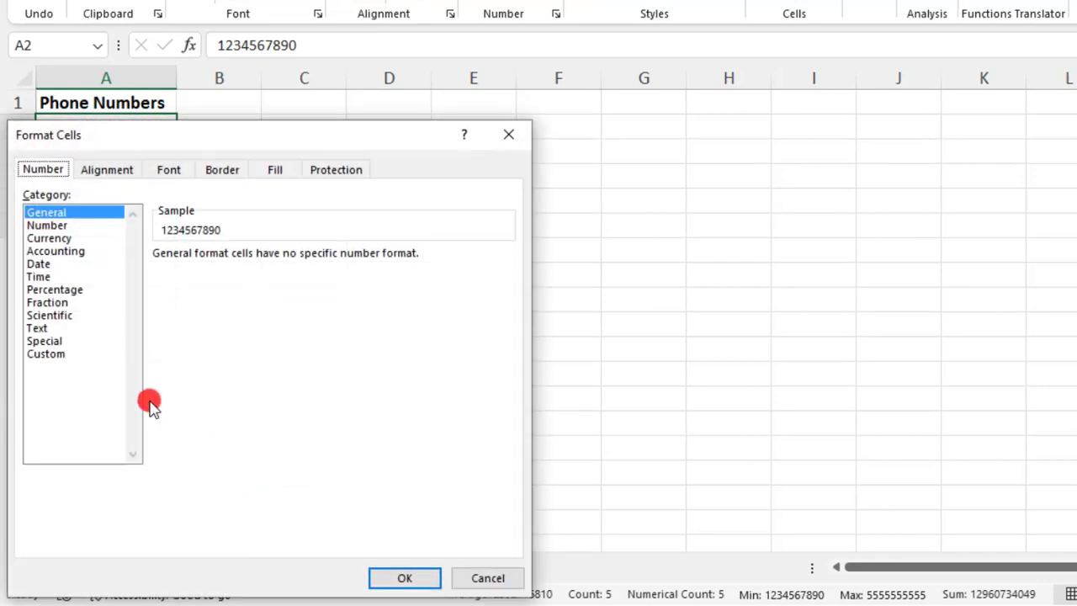
{"action": "left_click", "coordinate": [74, 353]}
{"action": "left_click_drag", "start_coordinate": [212, 274], "coordinate": [137, 270]}
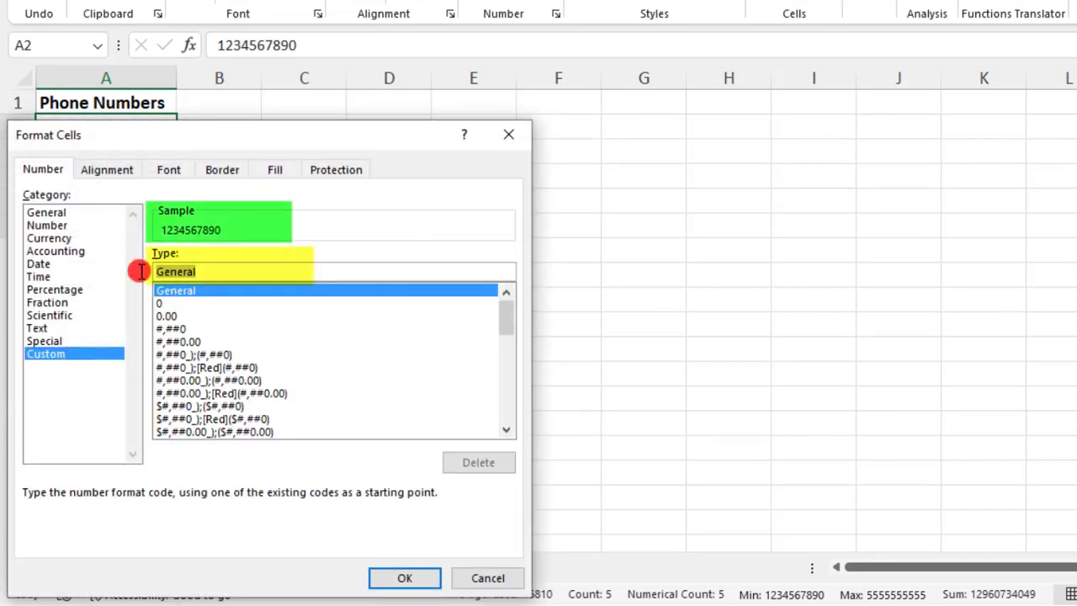
{"action": "type", "text": "00"}
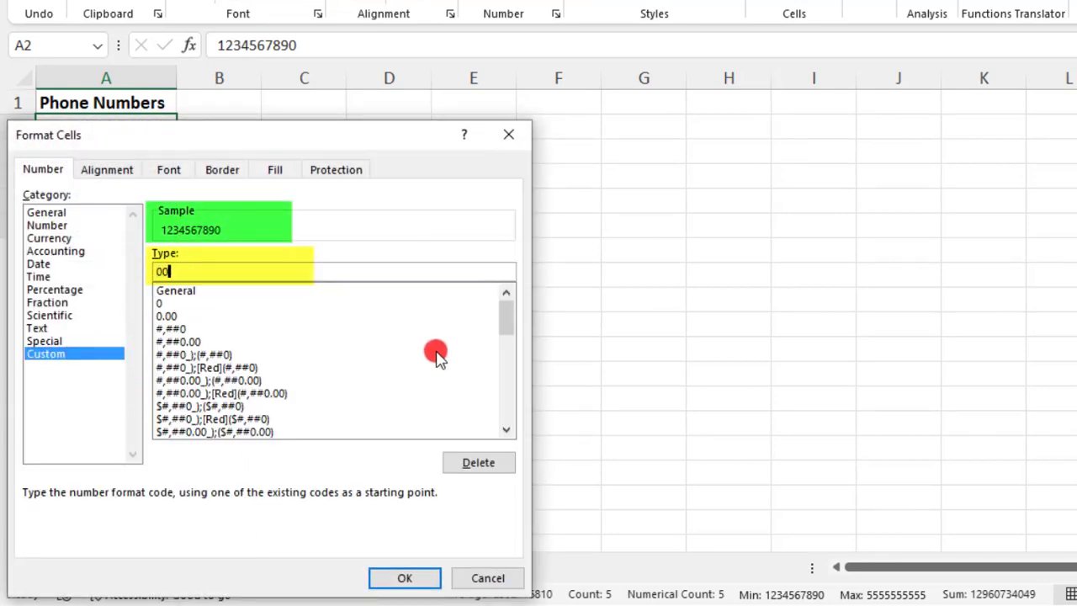
{"action": "type", "text": "0.000.00"}
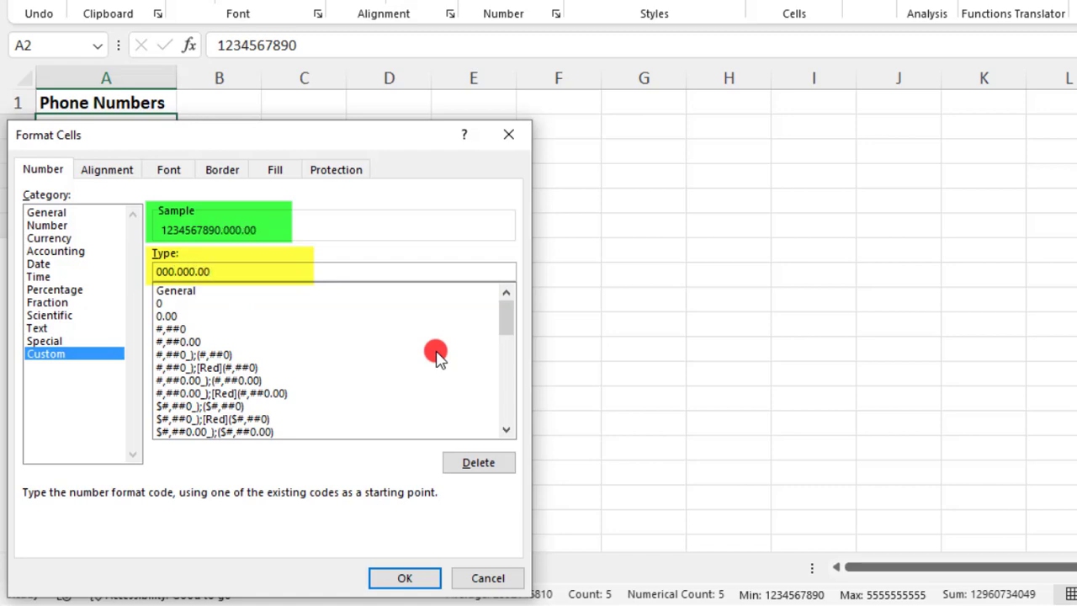
{"action": "type", "text": "0"}
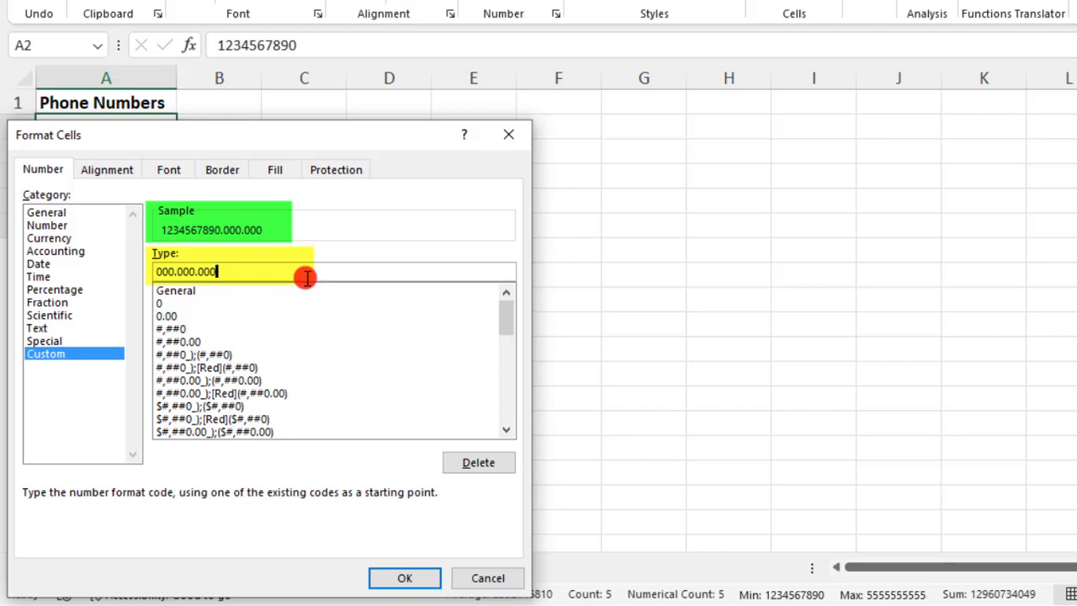
Change the code to 000\.000\.0000 and apply it, giving dotted numbers like 123.456.7890
{"action": "left_click_drag", "start_coordinate": [275, 277], "coordinate": [137, 264]}
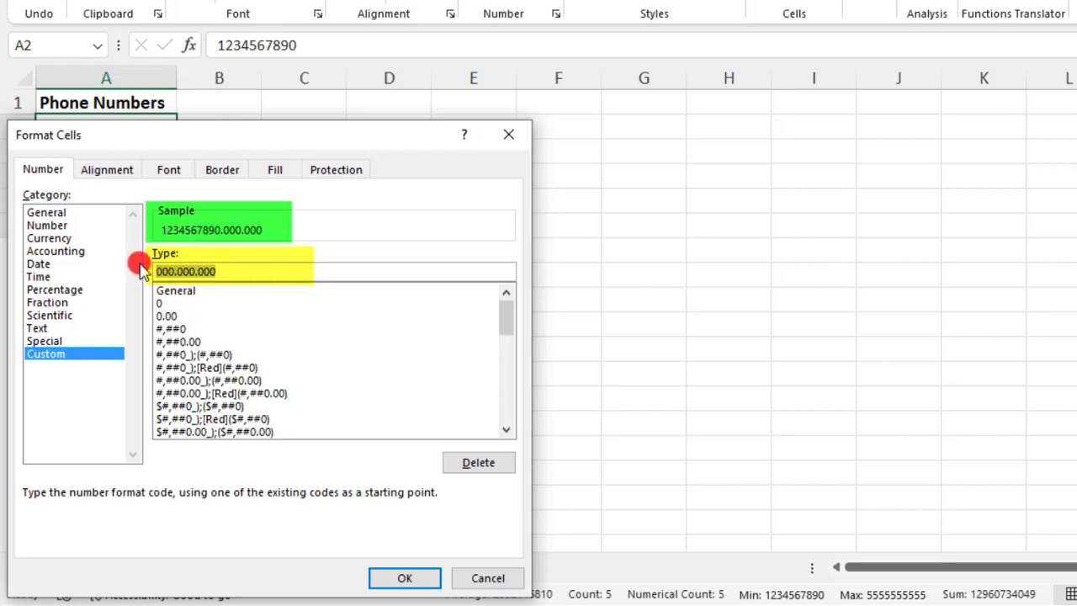
{"action": "key", "text": "BackSpace"}
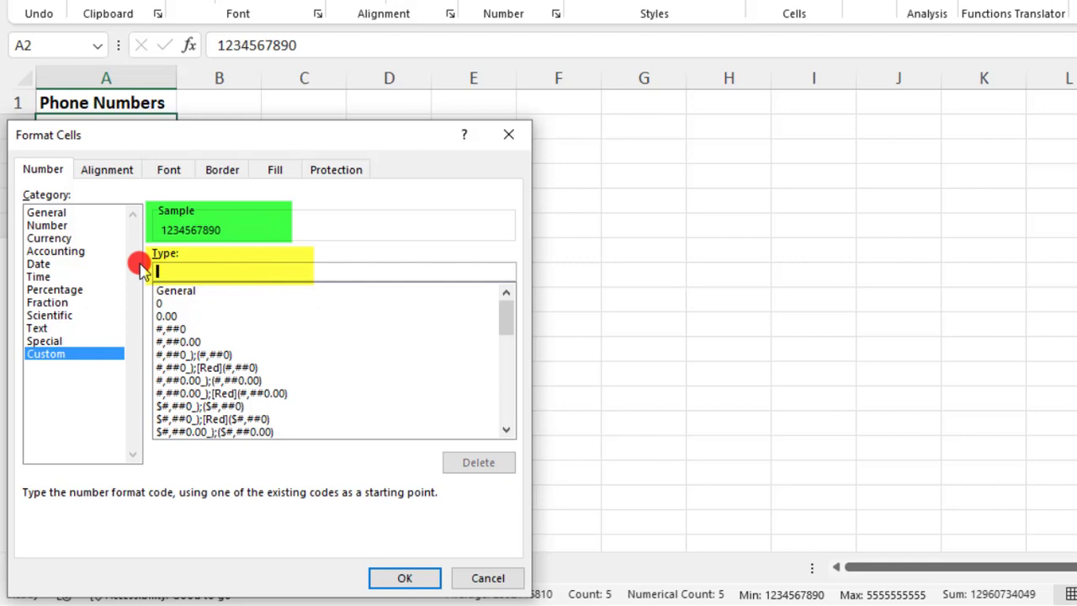
{"action": "type", "text": "000\\.0"}
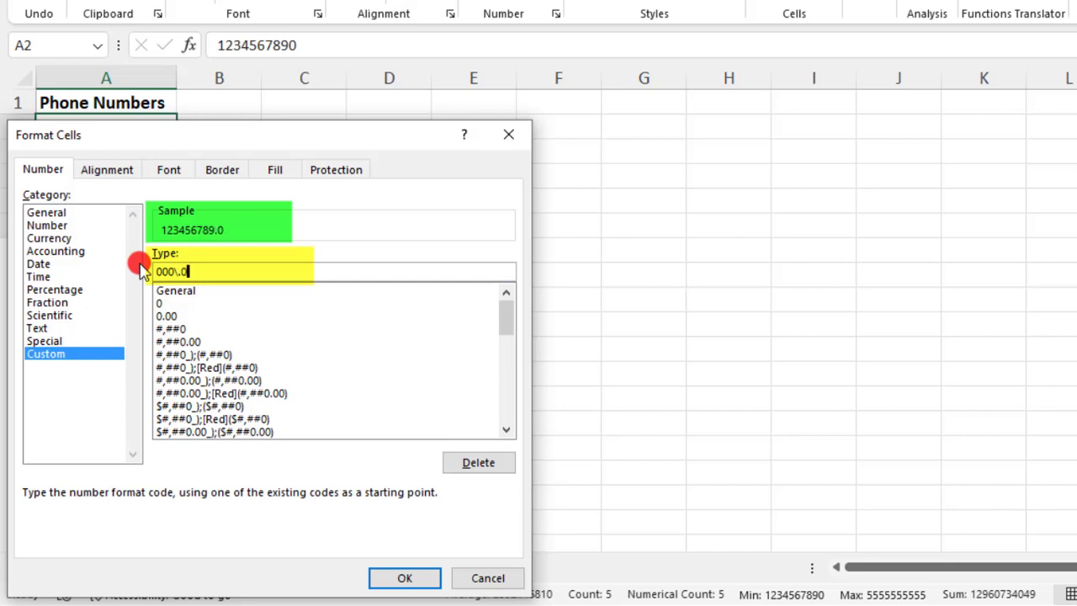
{"action": "type", "text": "00\\.000"}
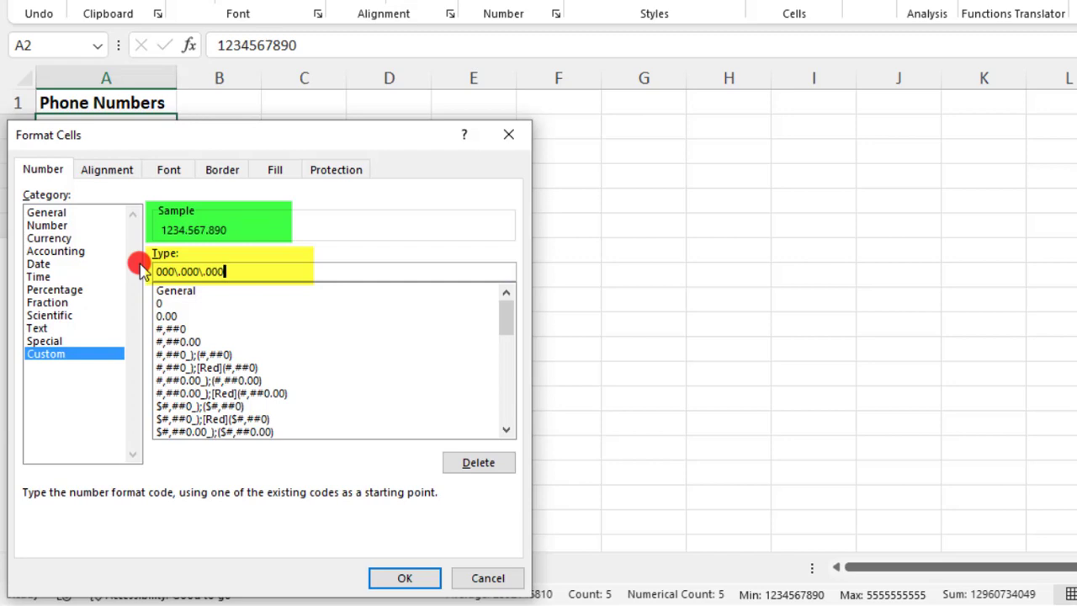
{"action": "type", "text": "0"}
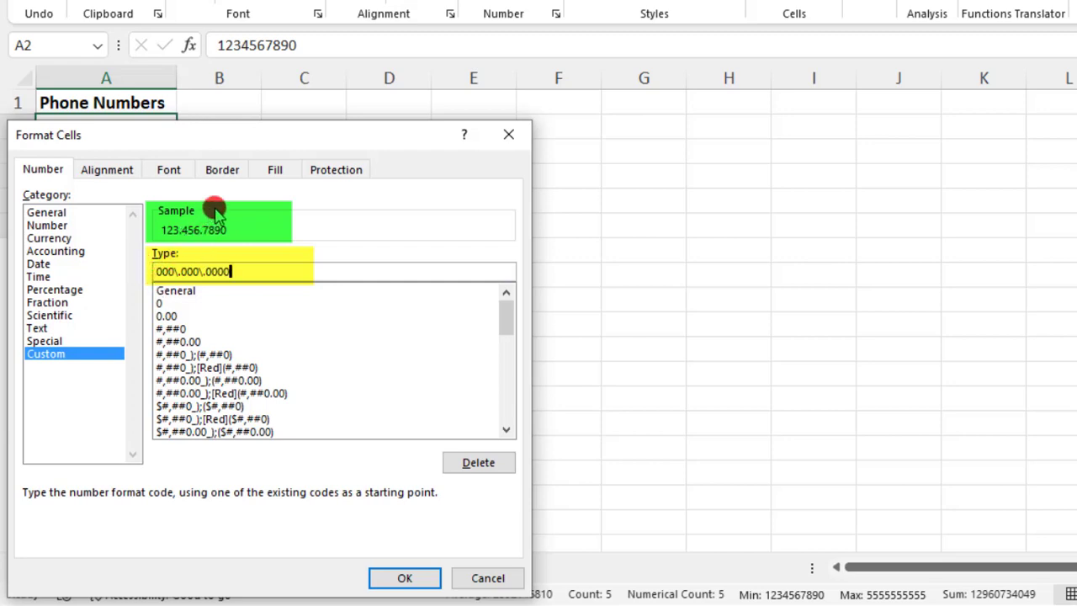
{"action": "left_click_drag", "start_coordinate": [244, 143], "coordinate": [429, 101]}
{"action": "left_click", "coordinate": [592, 537]}
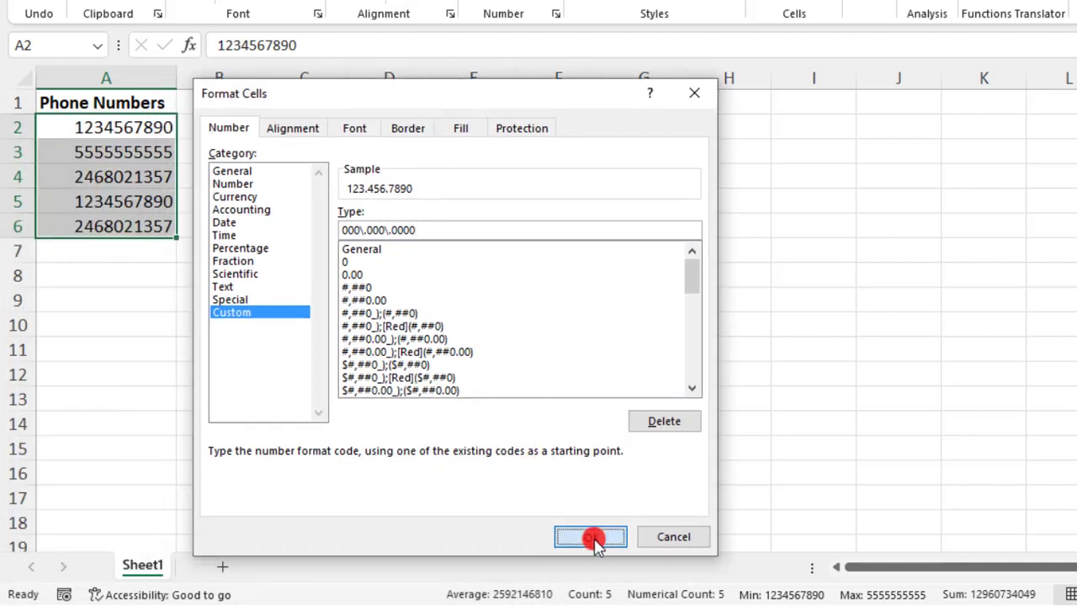
{"action": "left_click", "coordinate": [213, 136]}
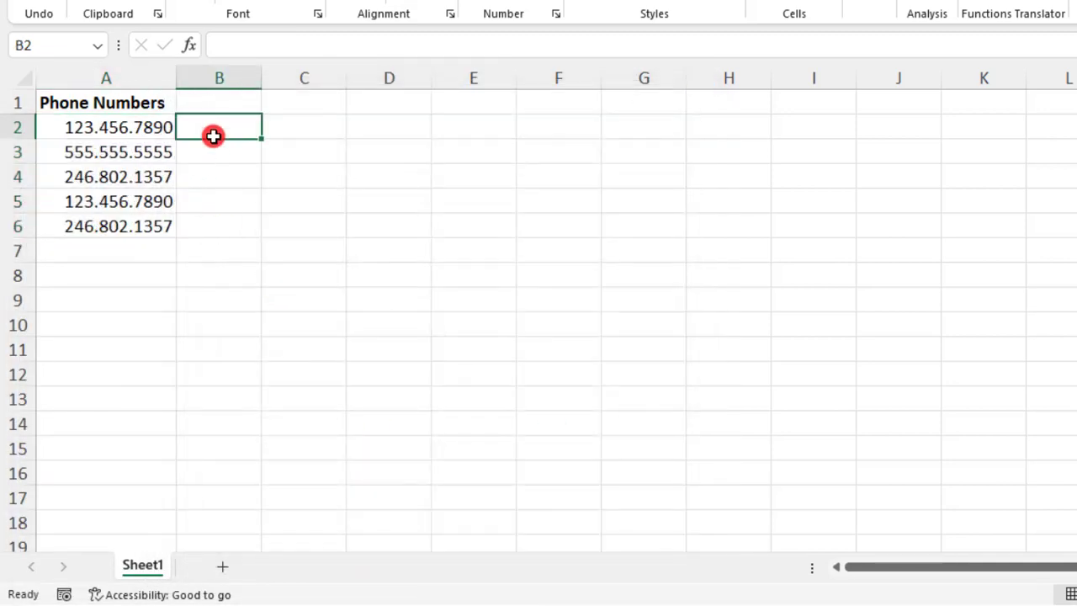